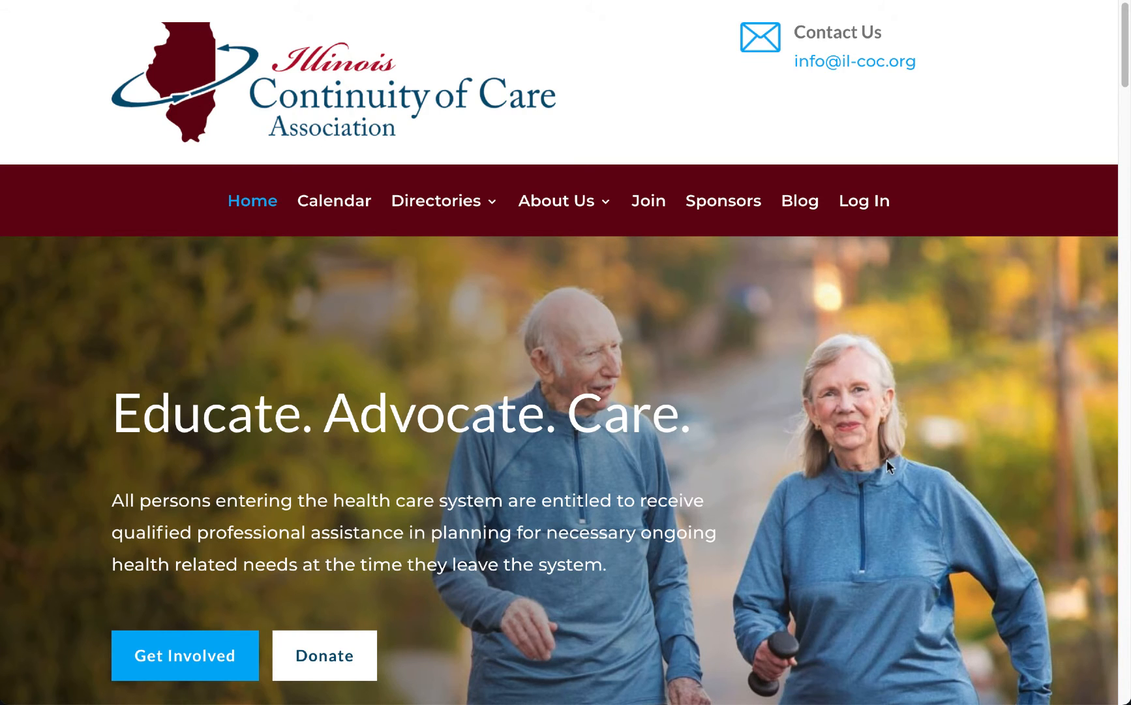
Step: Log in to the Illinois Continuity of Care Association member site with the saved credentials
scroll(727, 483, down, 1)
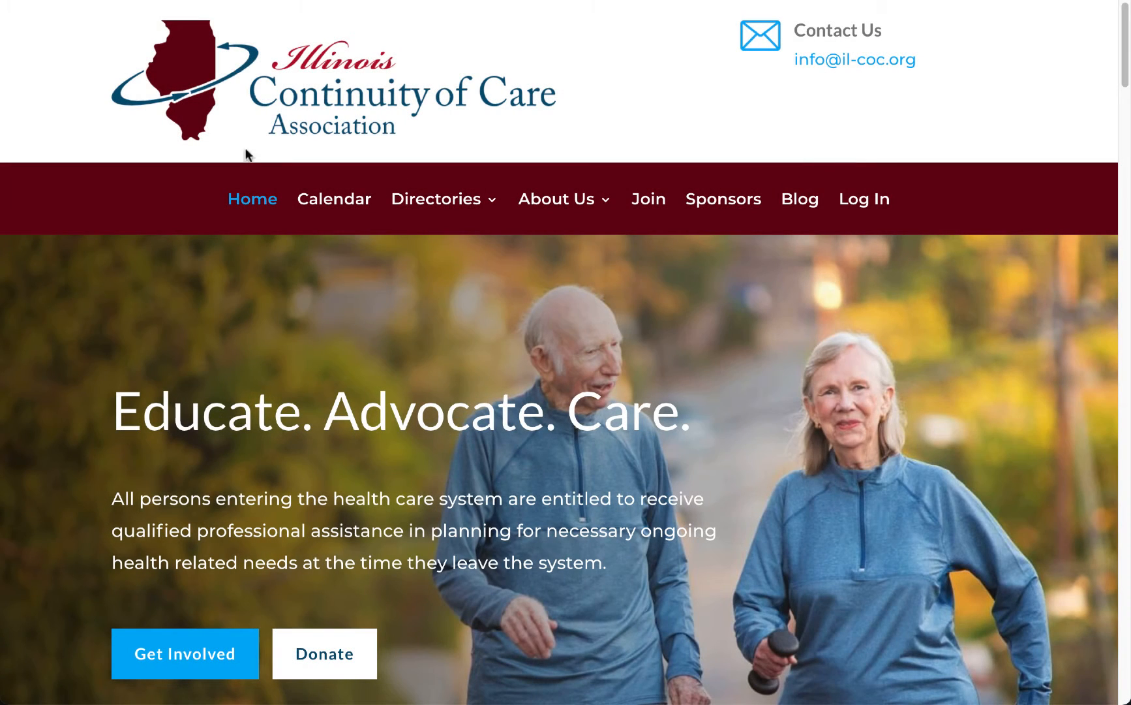
click(866, 210)
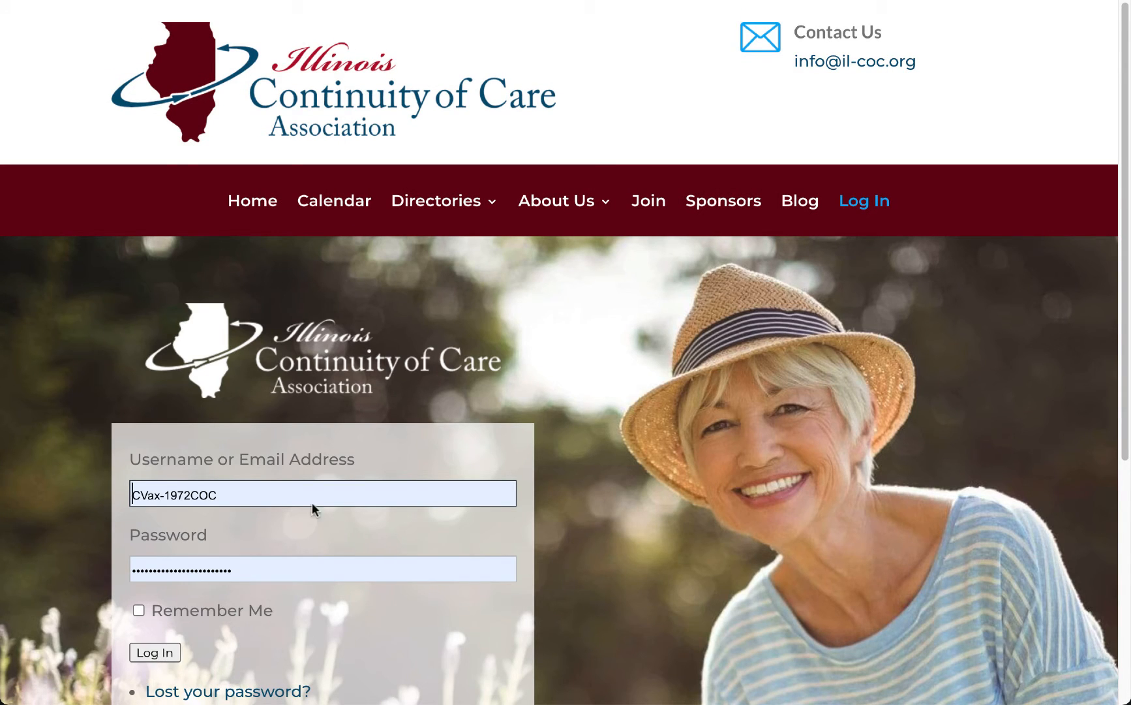
click(167, 653)
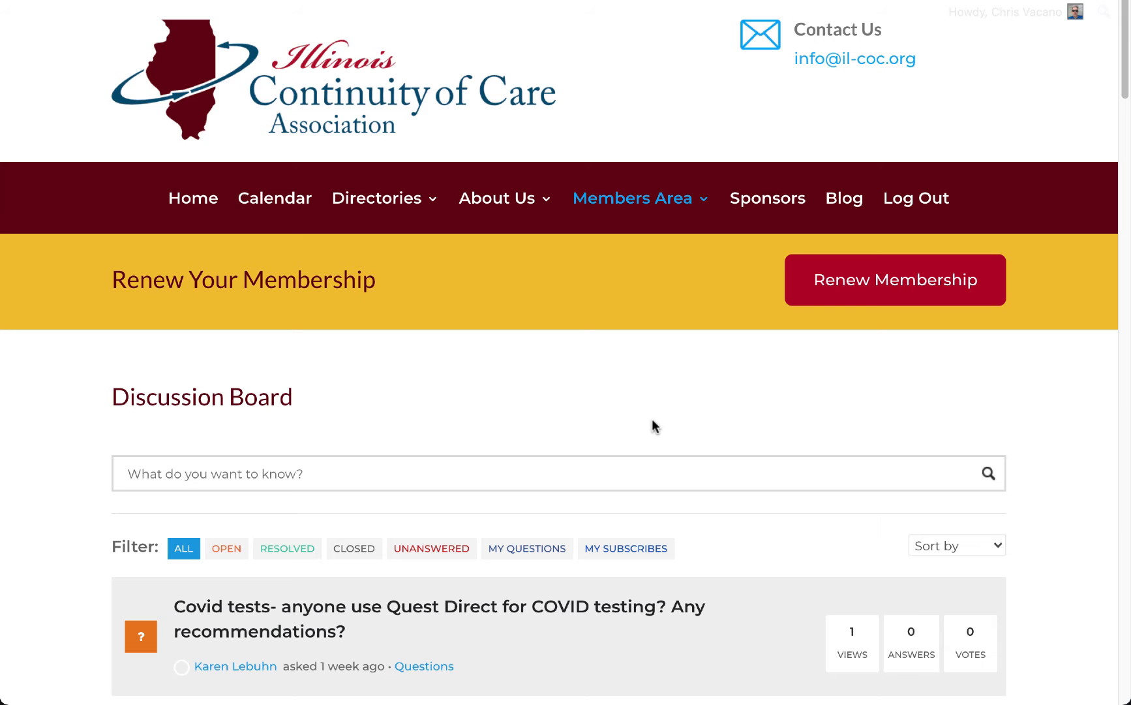
Step: Look over the member tools page, from the discussion board and file sharing to the events calendar and its option for adding events
scroll(654, 437, down, 12)
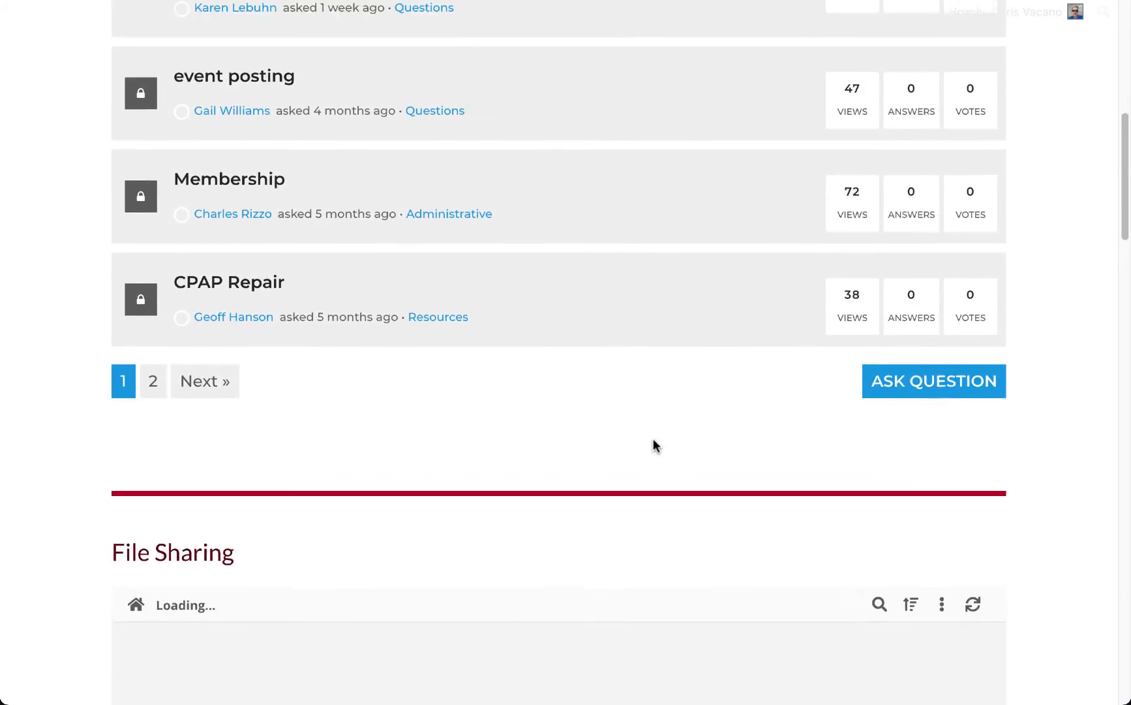
scroll(653, 440, down, 6)
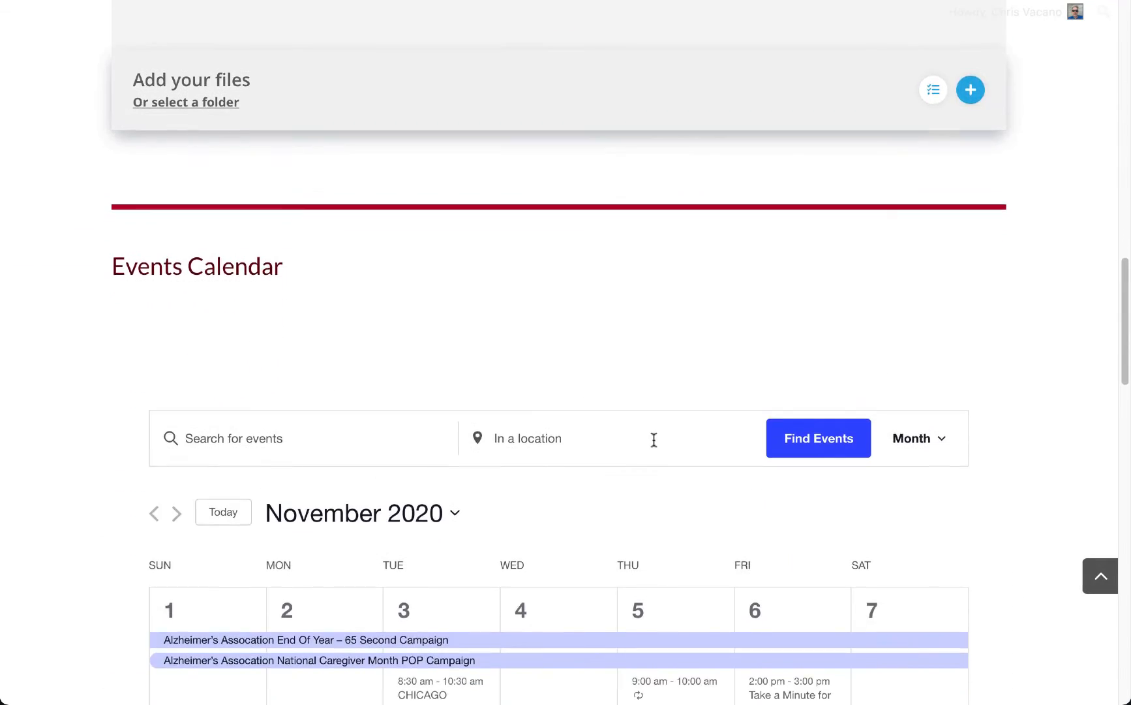
scroll(653, 440, down, 4)
scroll(654, 446, up, 4)
scroll(655, 444, down, 2)
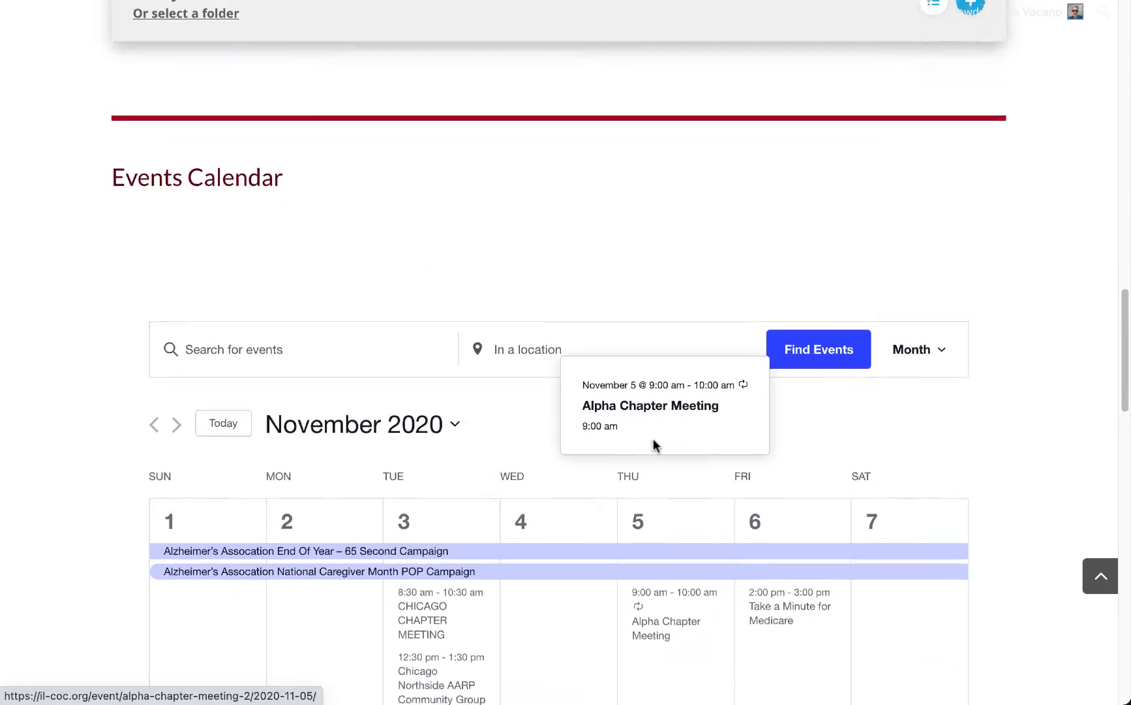
scroll(653, 438, down, 15)
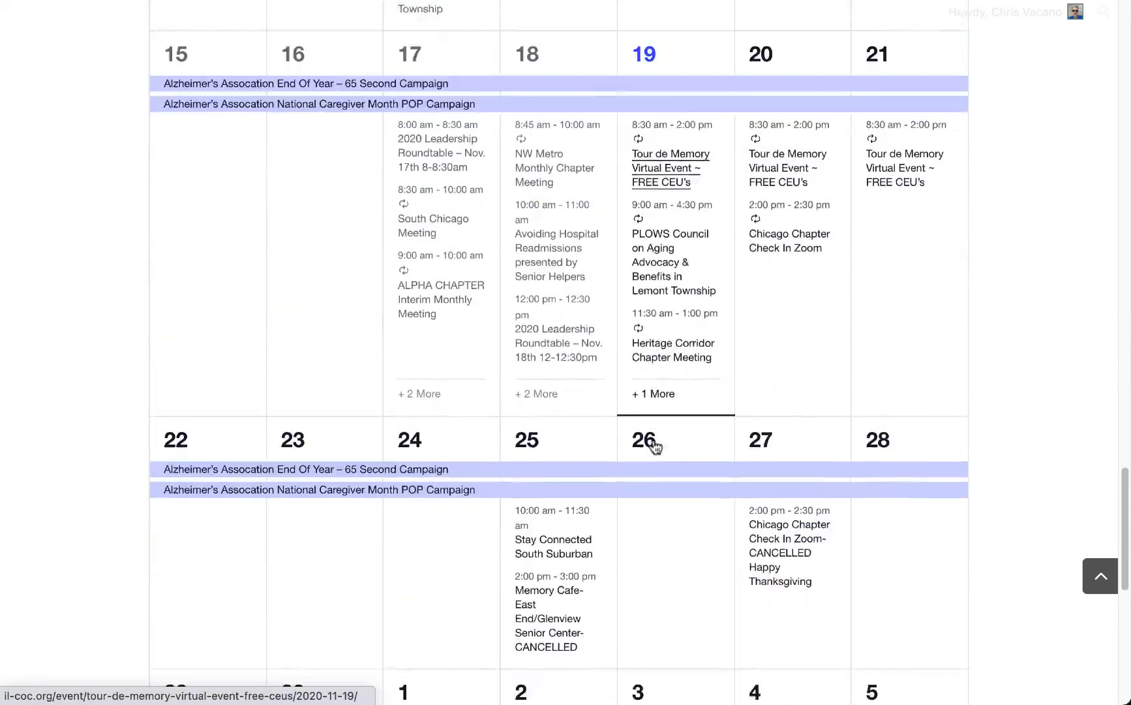
scroll(653, 445, down, 5)
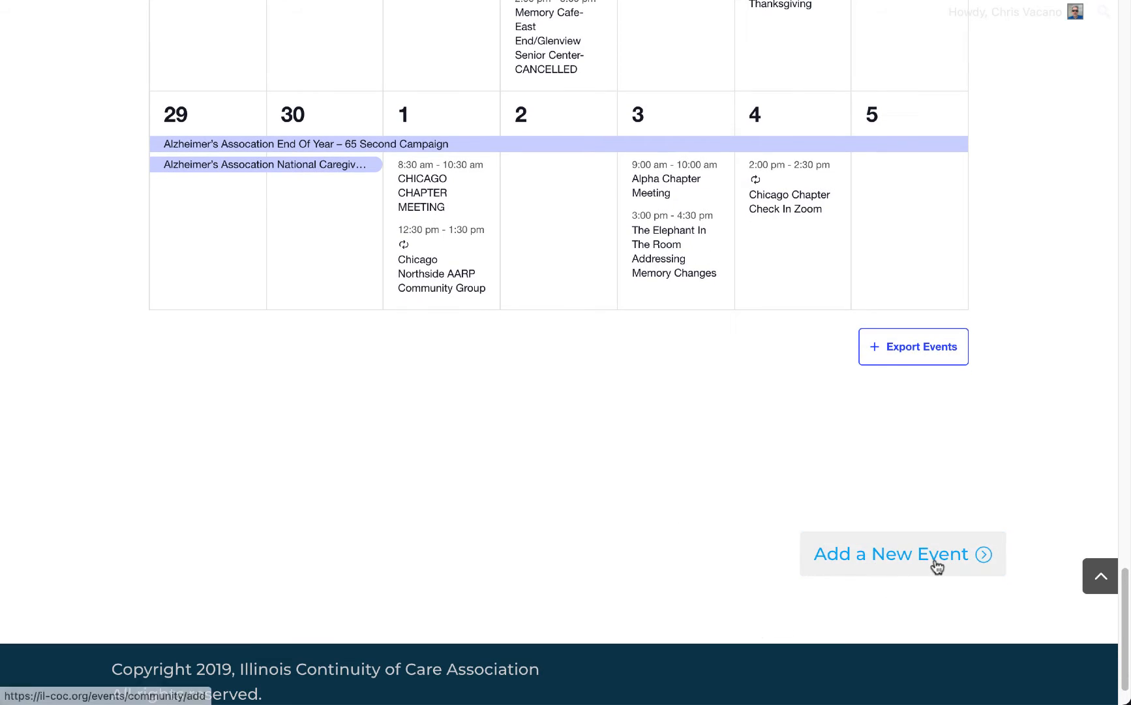
scroll(418, 482, up, 20)
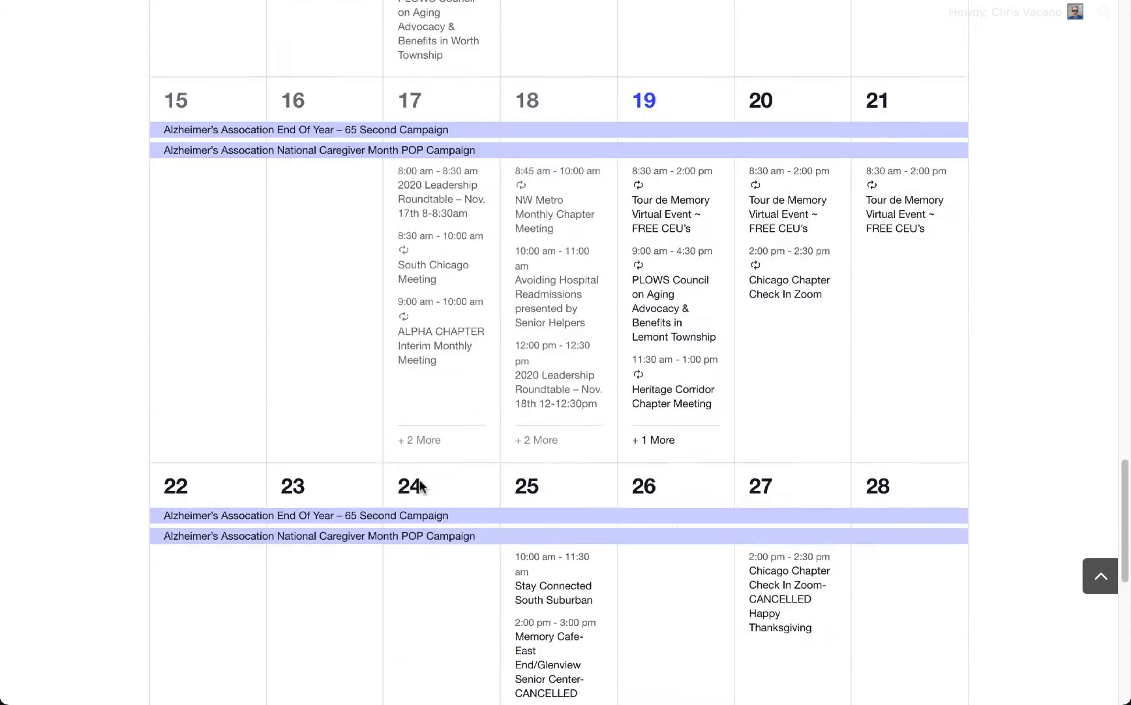
scroll(417, 483, up, 15)
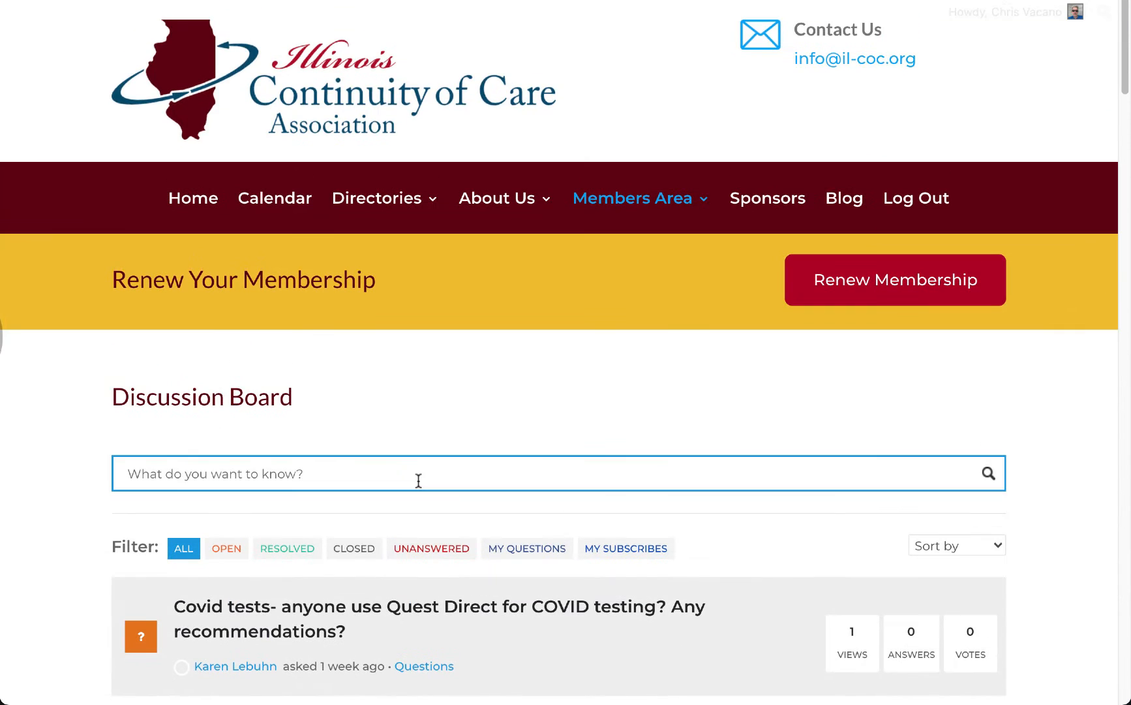
Step: Open the form for adding an event from the members area and title the event "Demo Event"
mouse_move(701, 210)
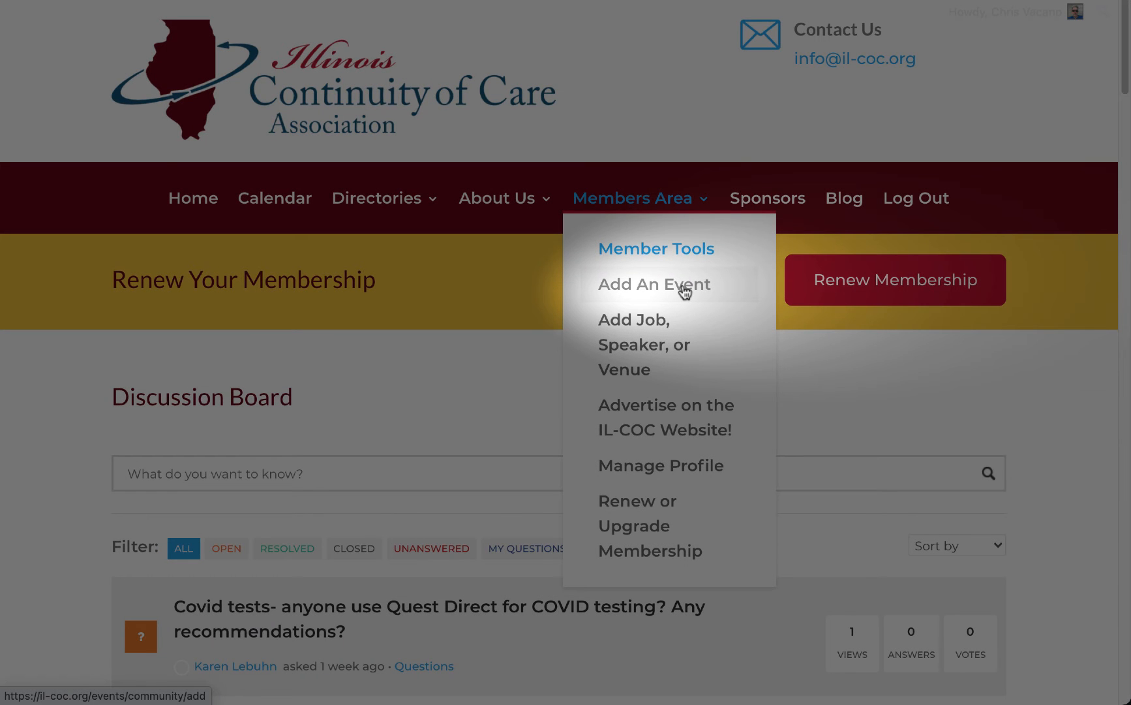
click(683, 289)
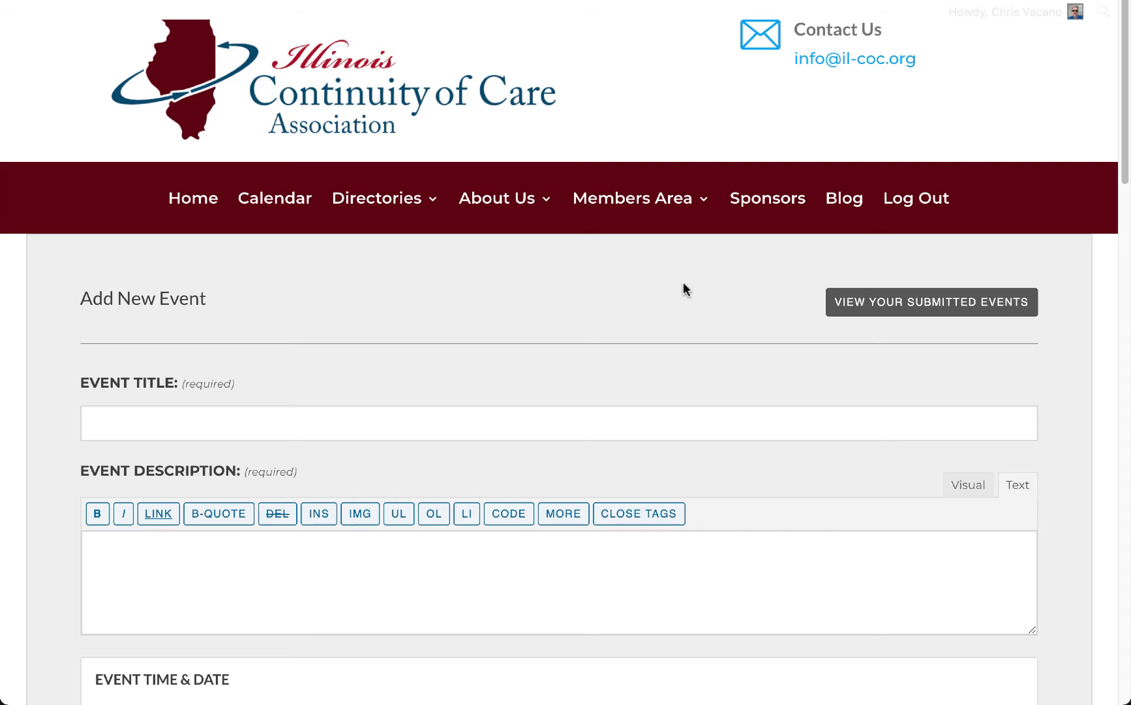
click(175, 420)
text(Demo Event)
Step: Switch the event description editor to Visual mode
click(190, 563)
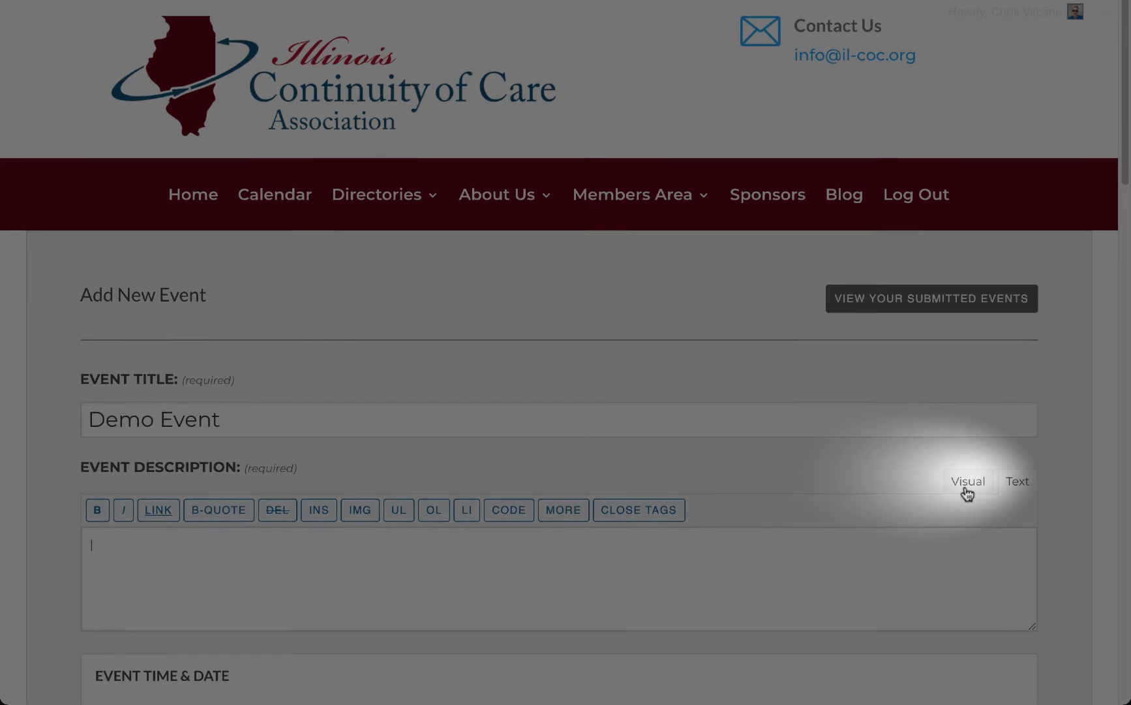
scroll(968, 491, down, 1)
click(970, 478)
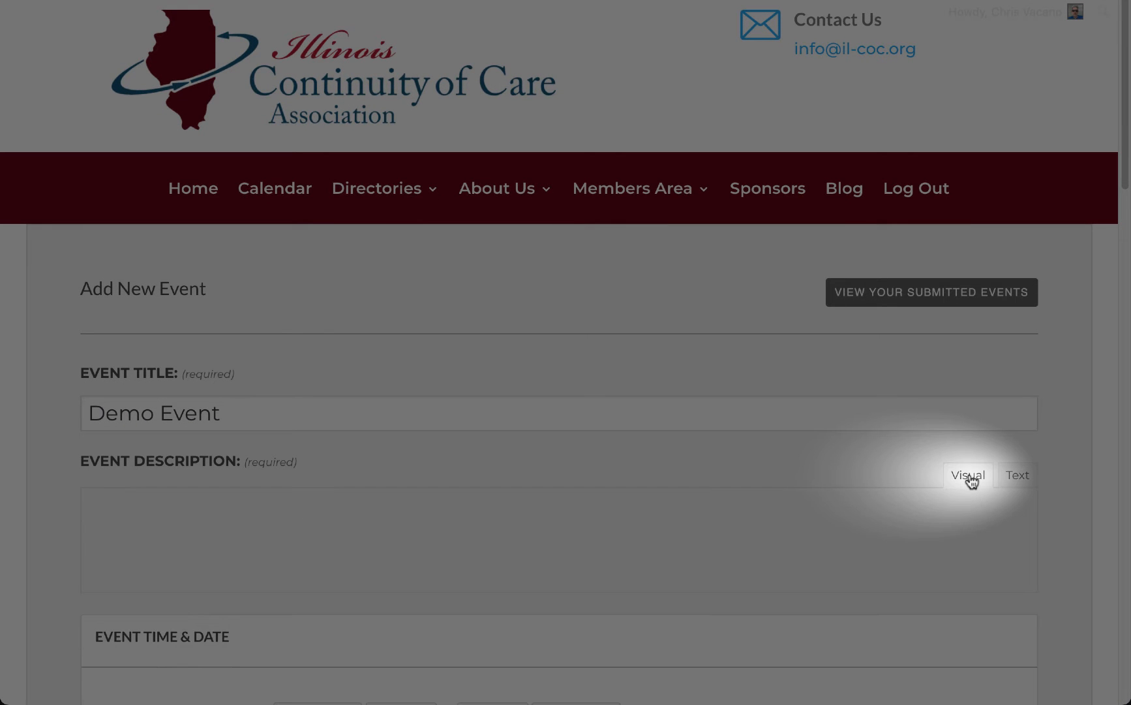
scroll(788, 544, down, 3)
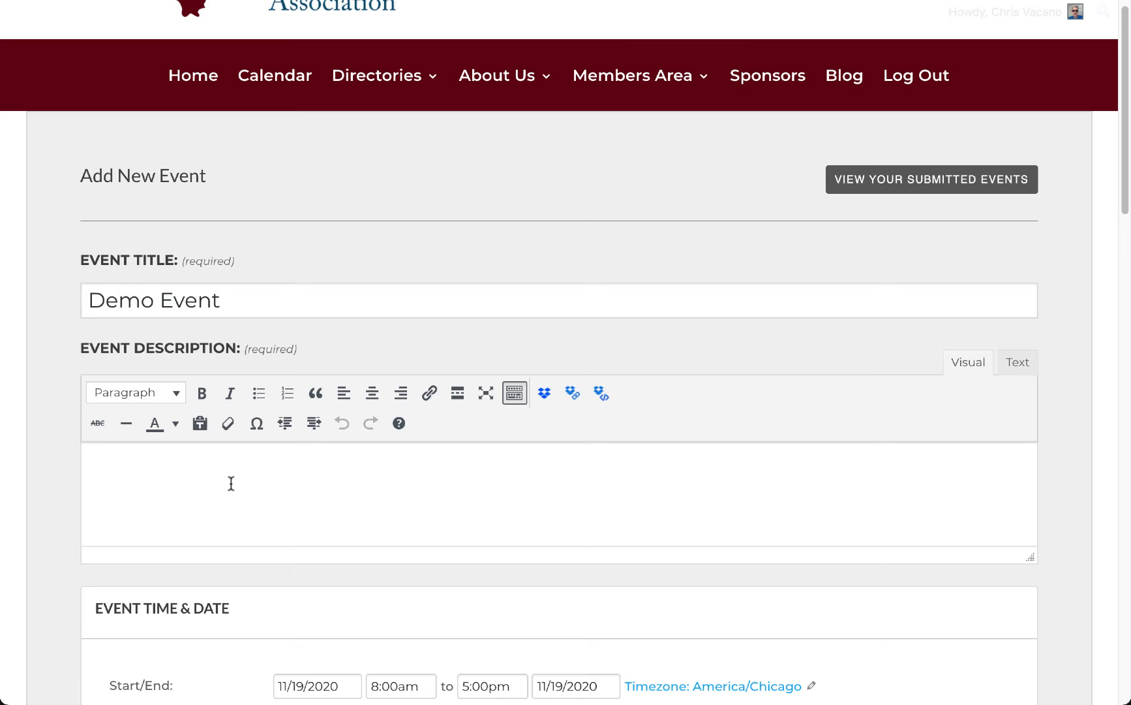
Step: Enter "Demo Event for IL-COC" as the event description
click(191, 468)
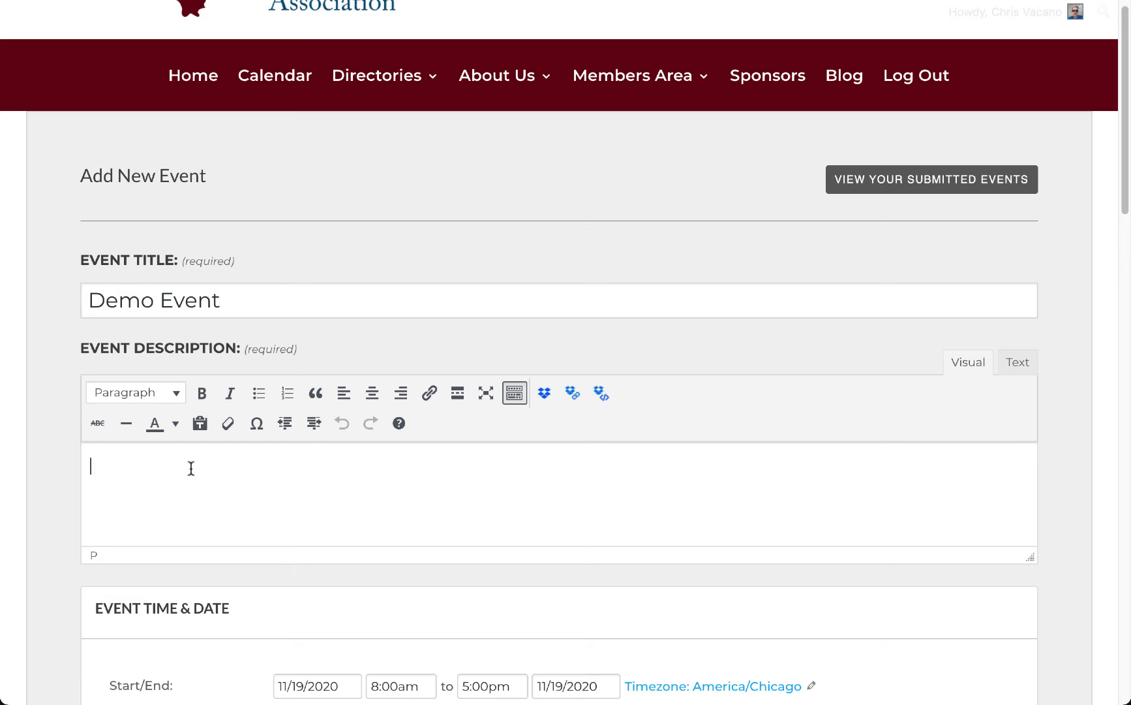
click(177, 425)
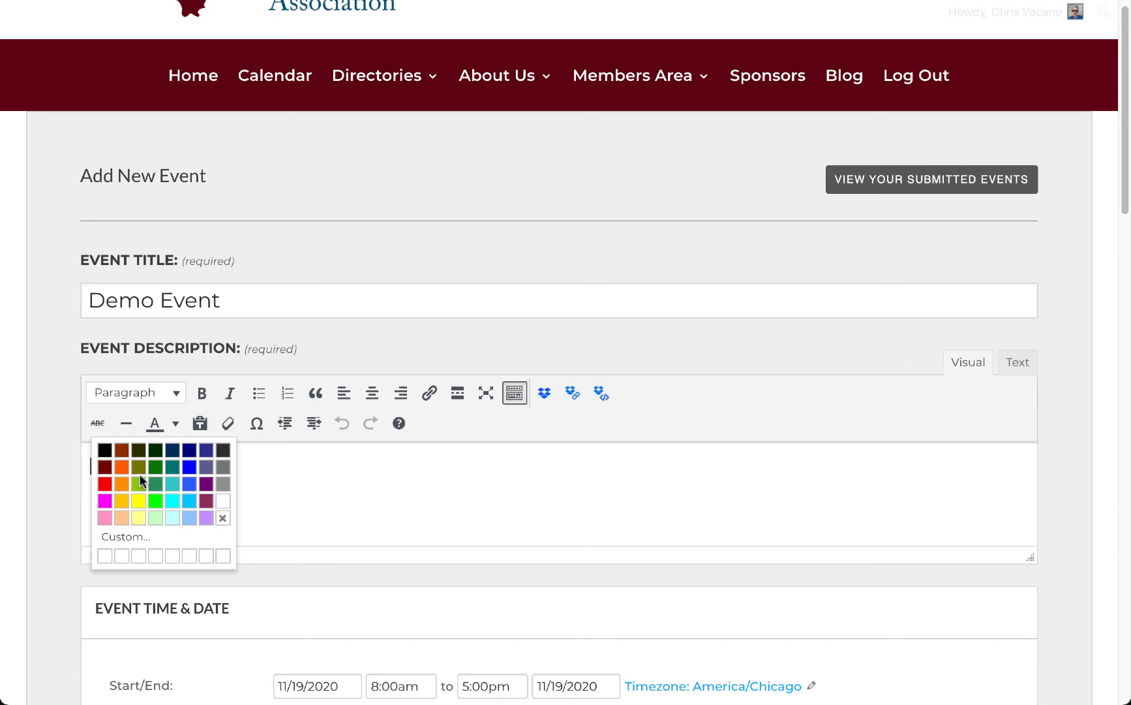
click(341, 499)
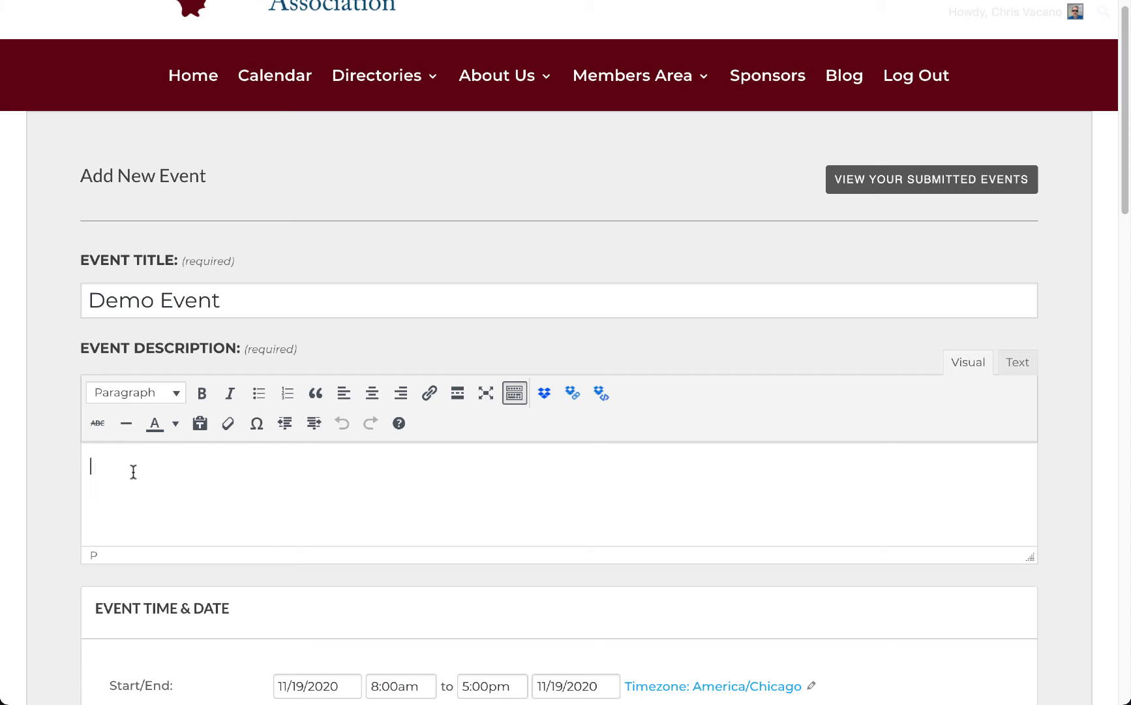
text(Demo Event)
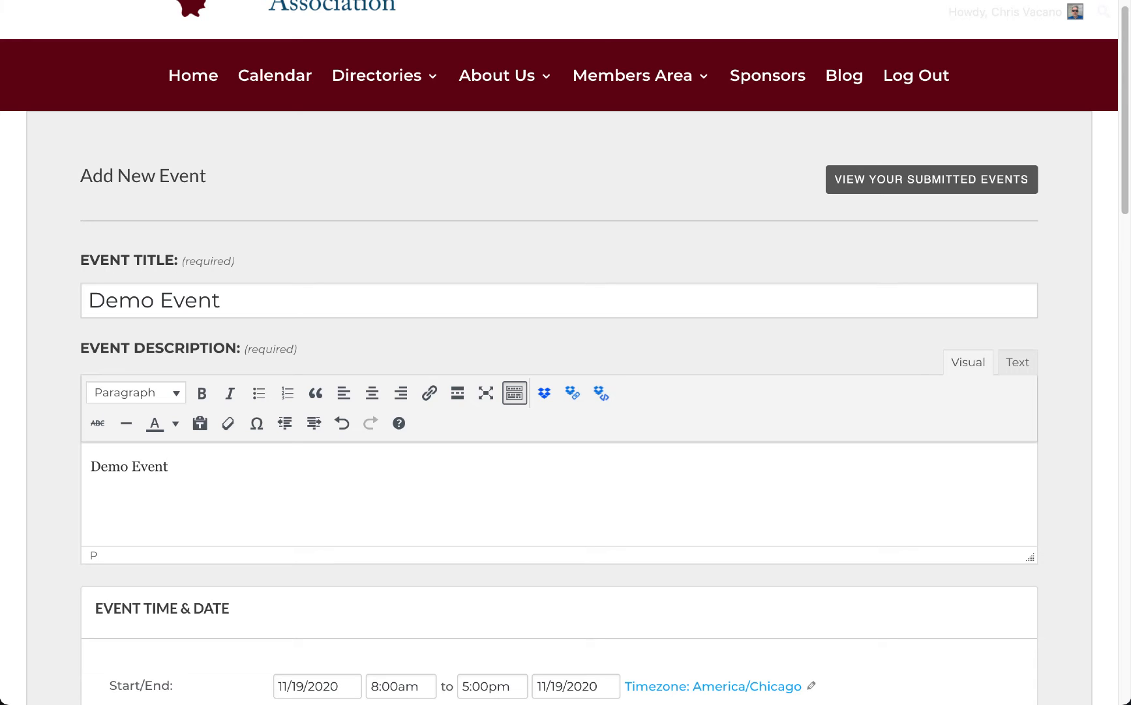
text( for IL-COC)
Step: Format the whole description line as bold, dark red Heading 3 text
drag(251, 467, 36, 459)
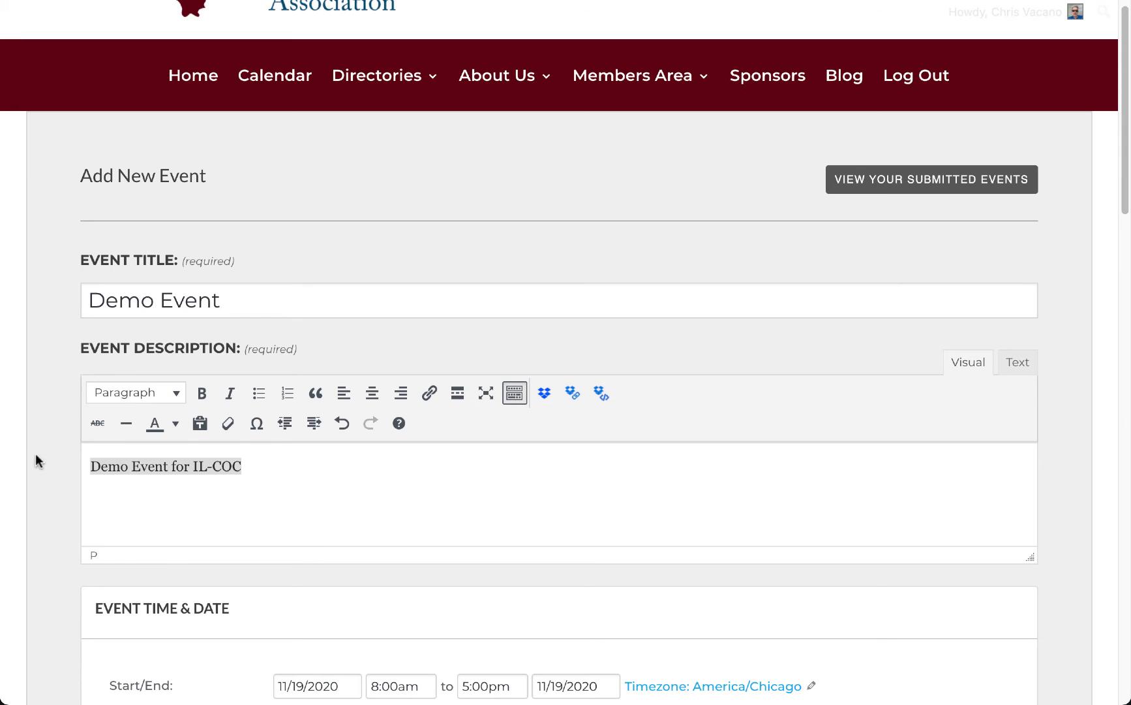
click(202, 394)
click(175, 423)
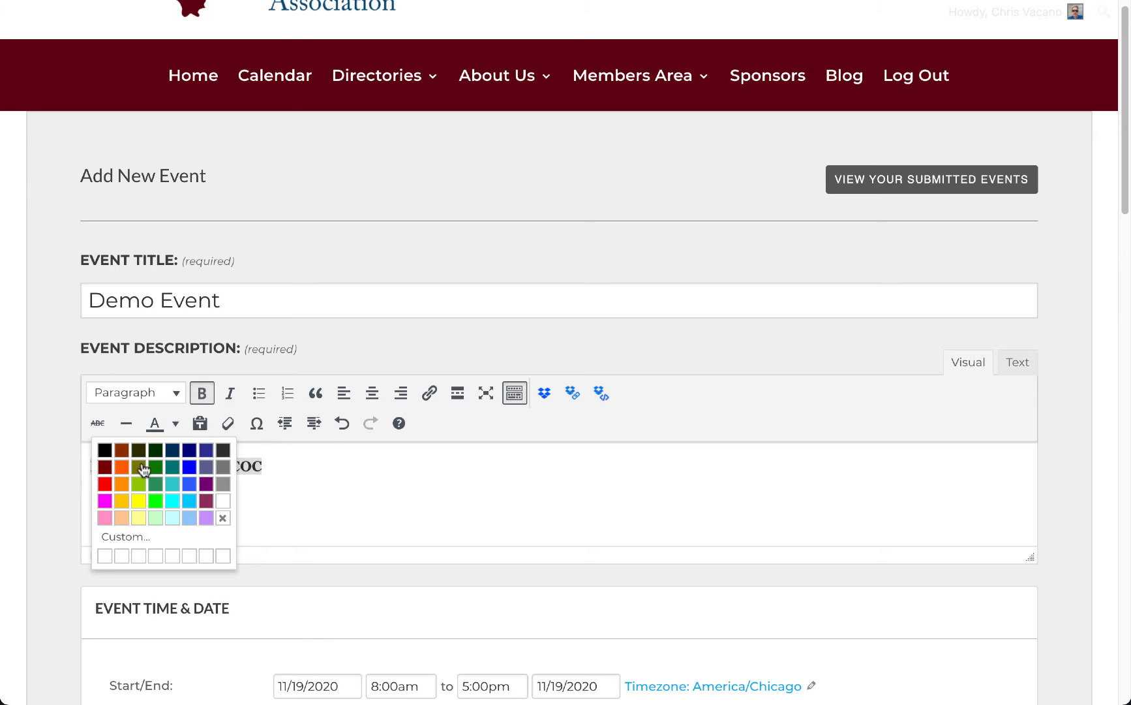
click(105, 467)
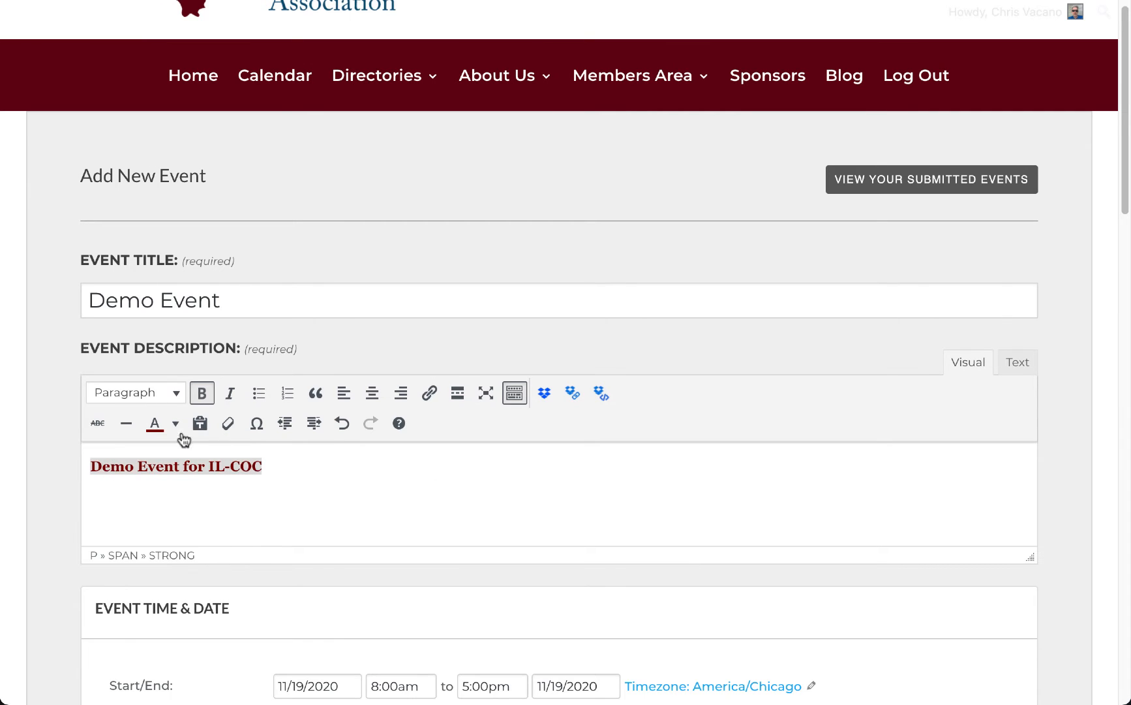
click(178, 399)
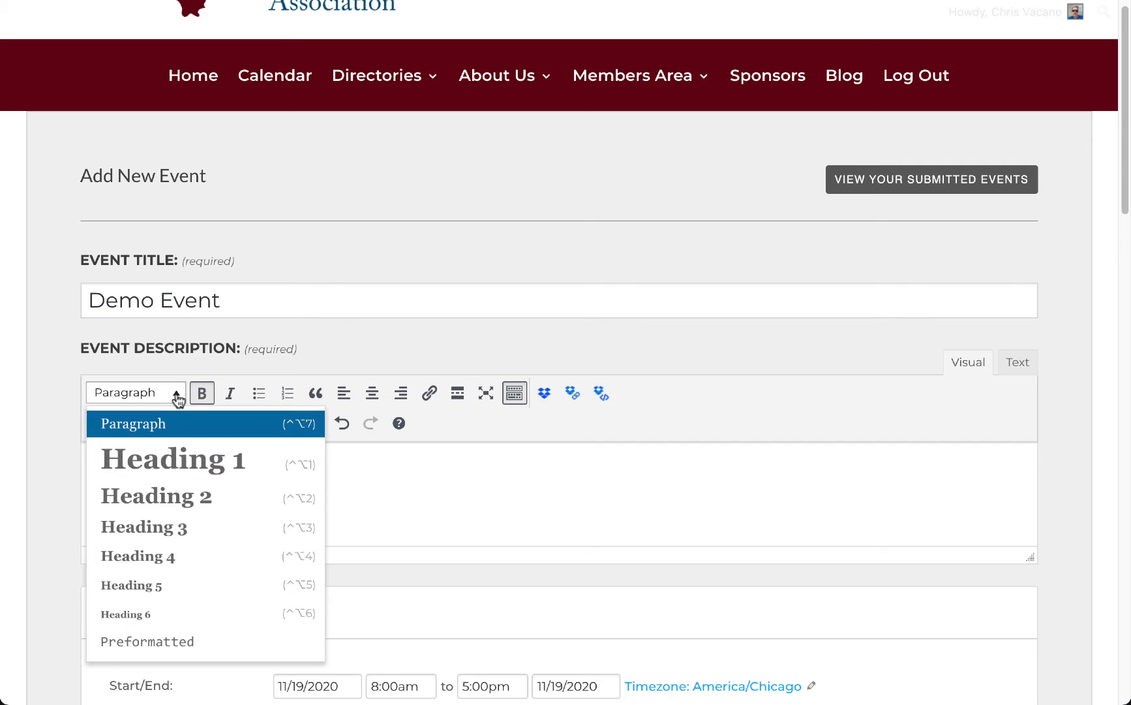
click(174, 528)
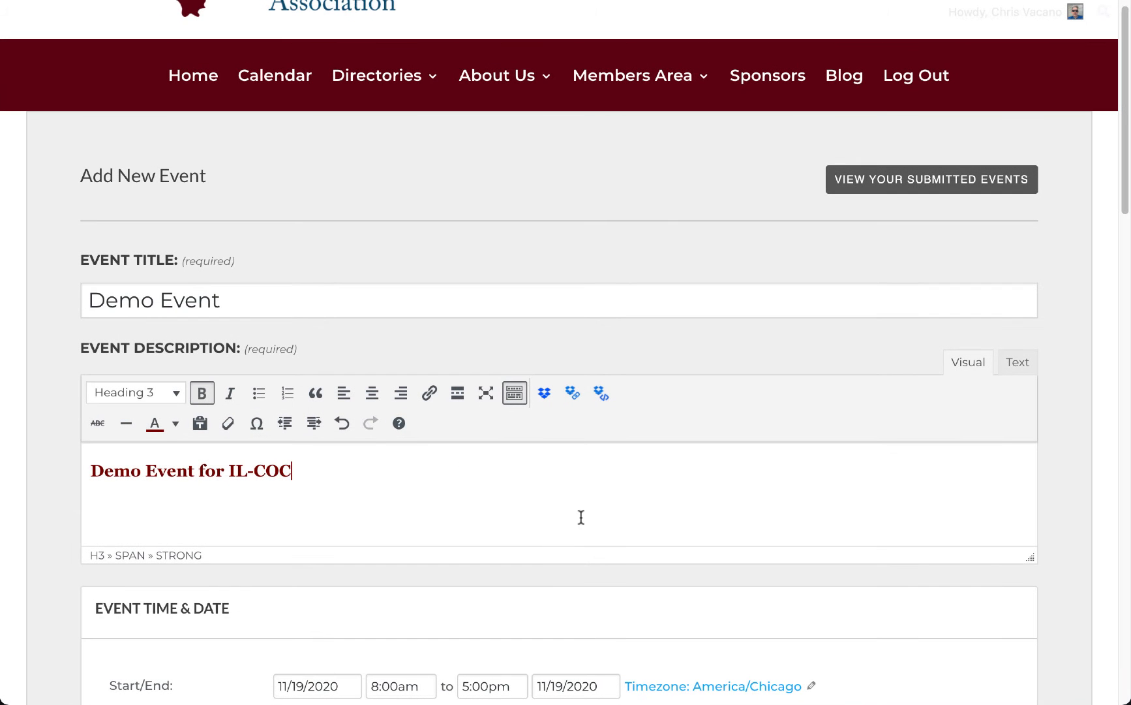
Step: Set the event's start date to 12/16/2020
scroll(585, 520, down, 6)
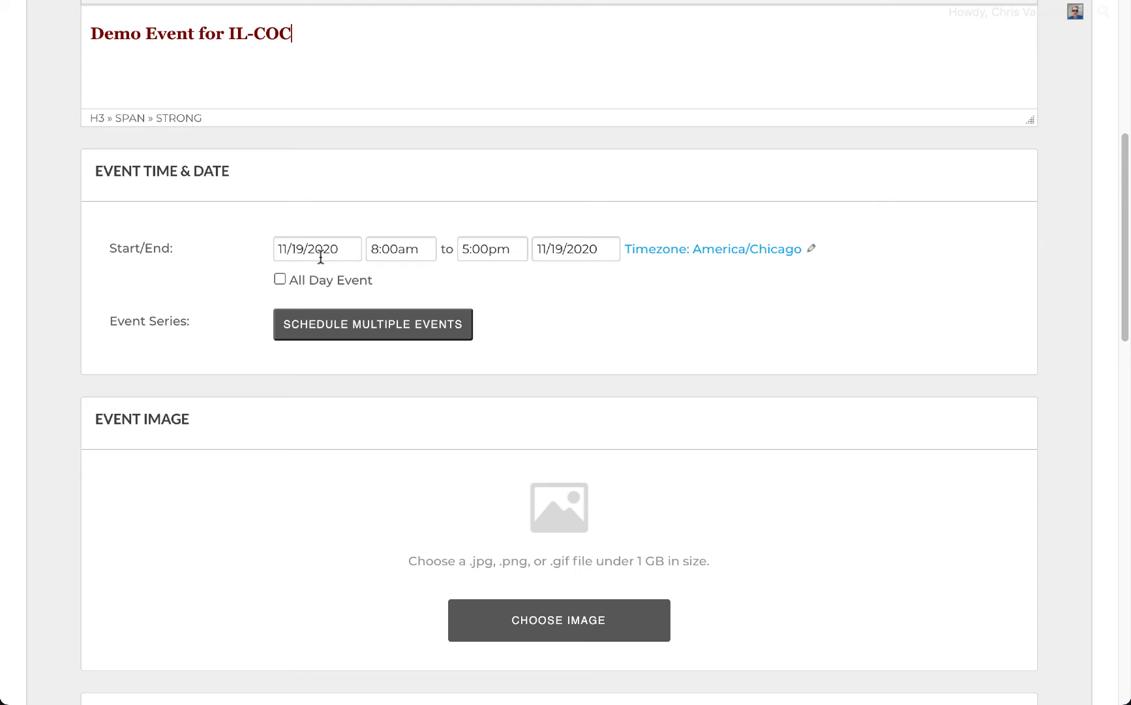
click(319, 255)
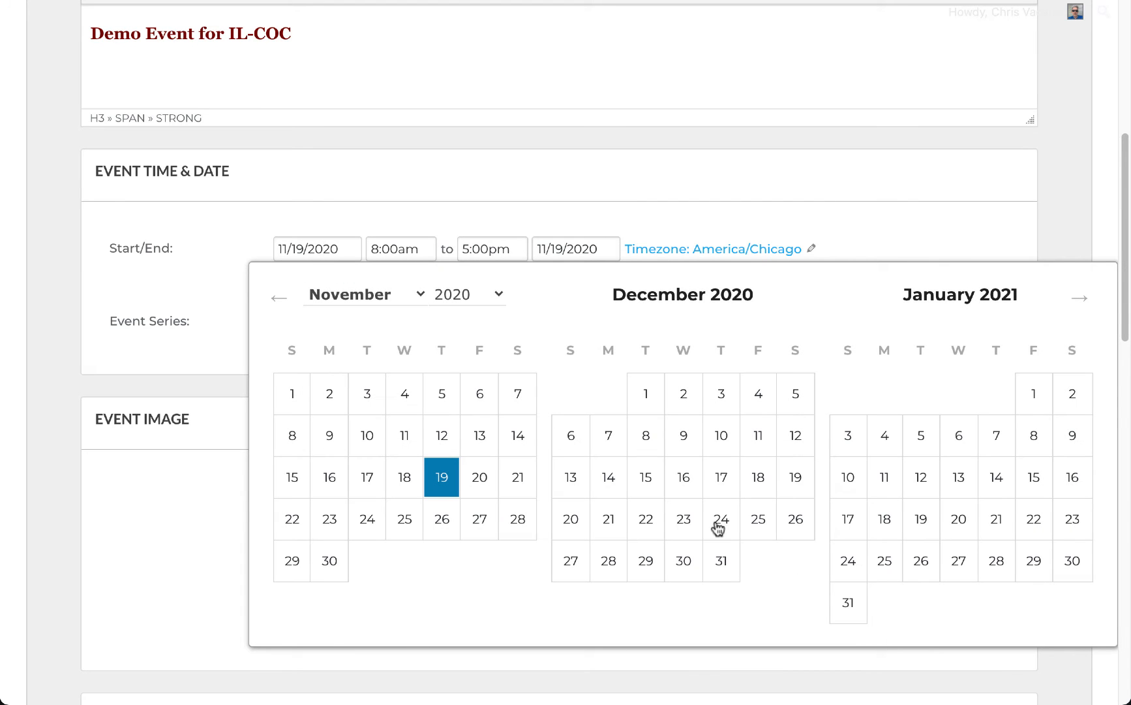
click(682, 482)
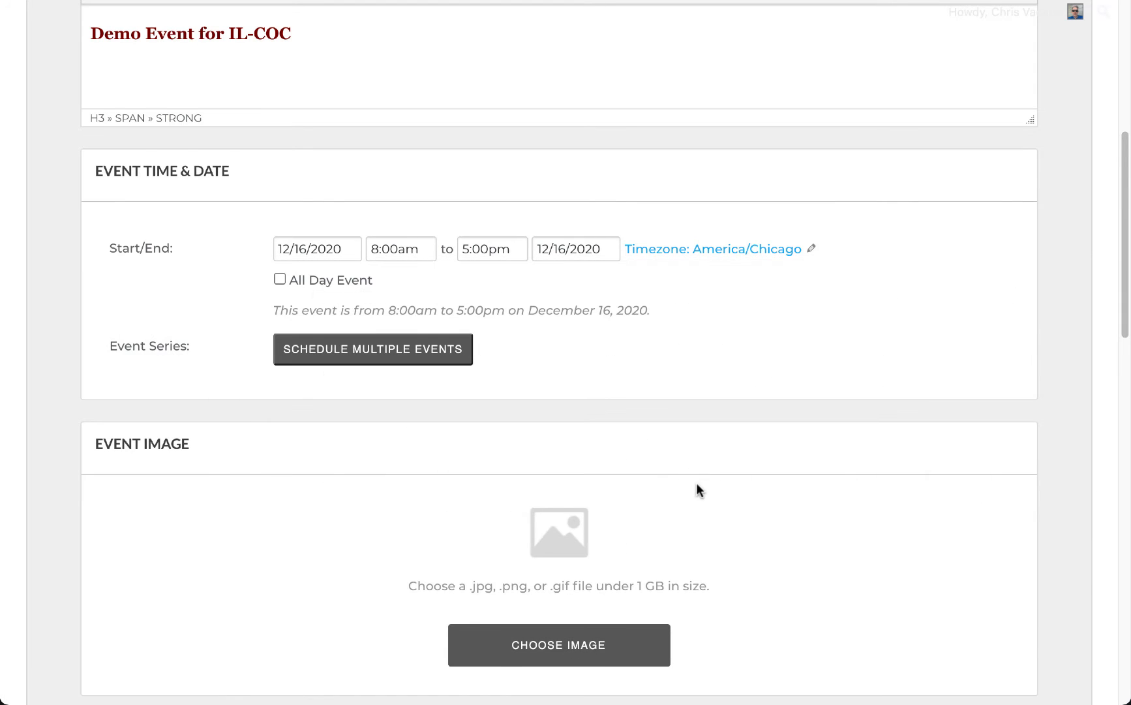
Step: Set the event's start time to 10:00am and its end time to 11:00am
click(383, 248)
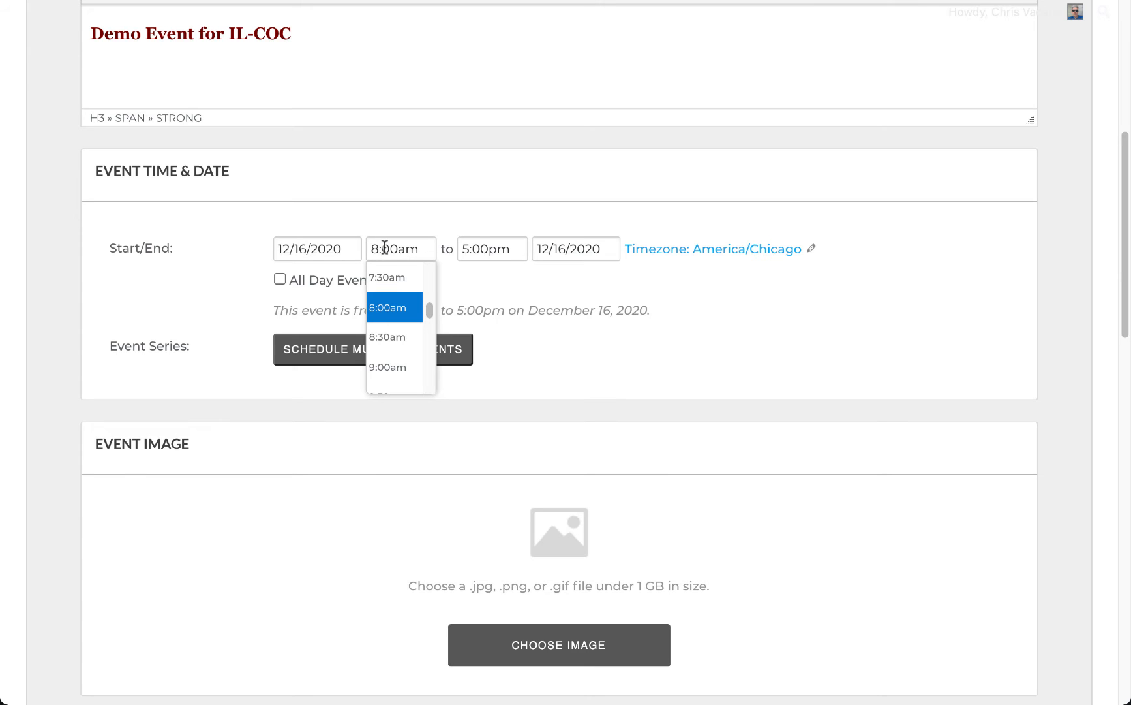
scroll(401, 323, down, 3)
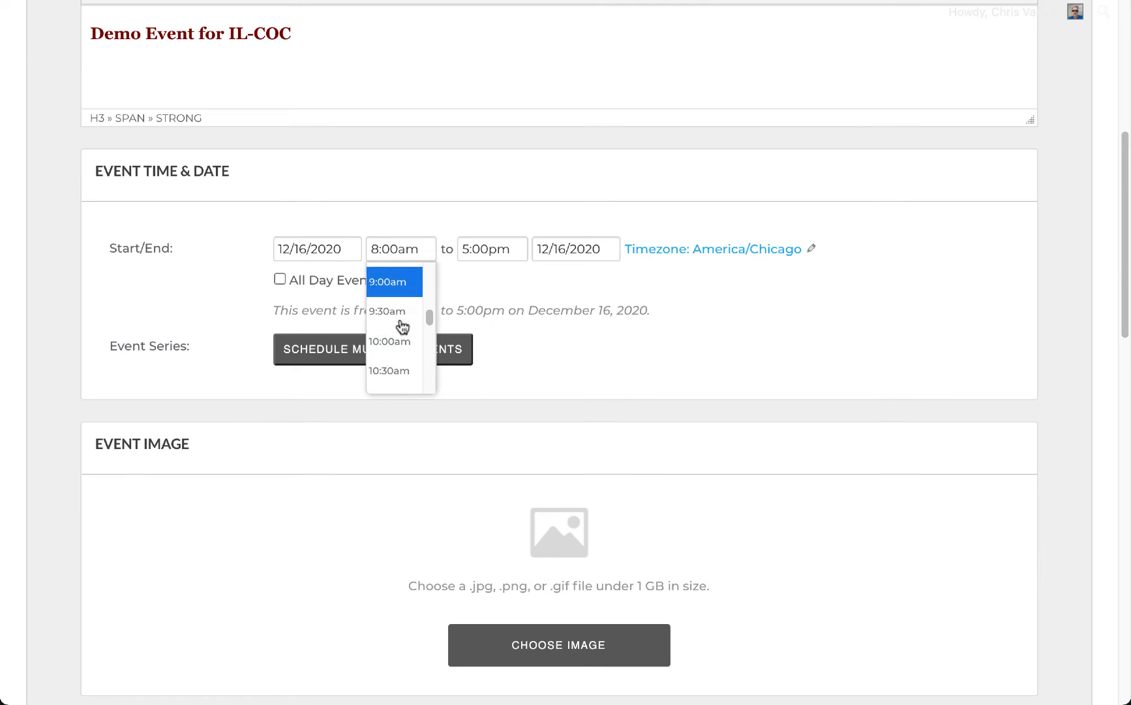
click(390, 324)
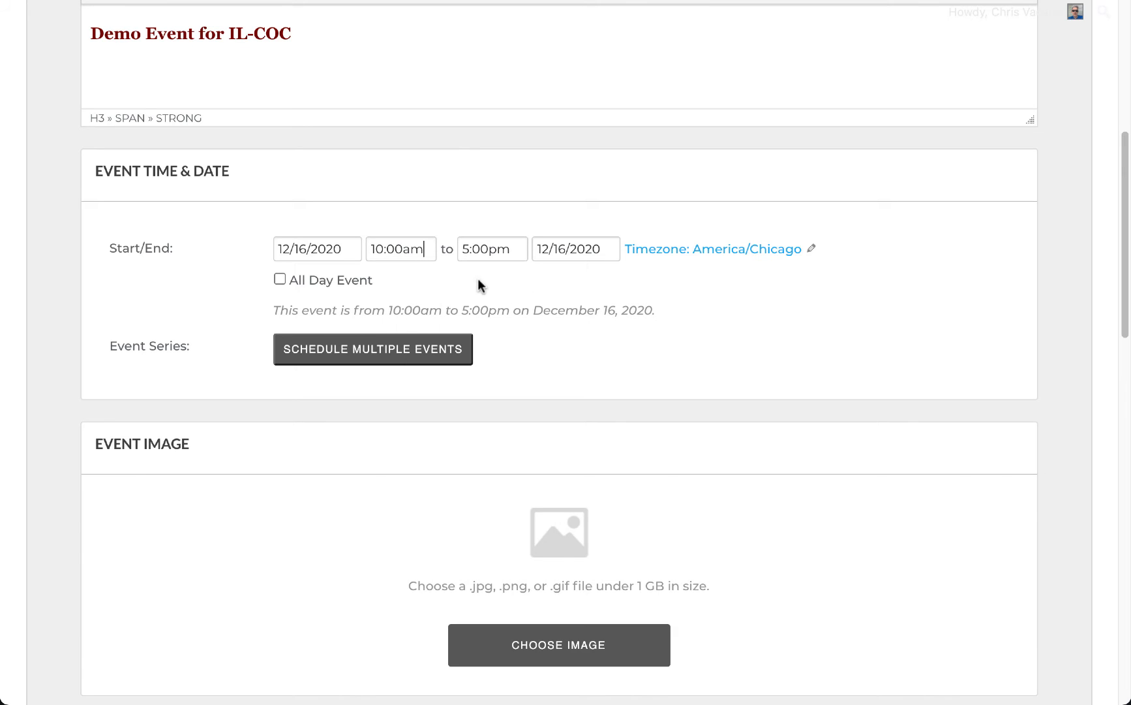
click(469, 249)
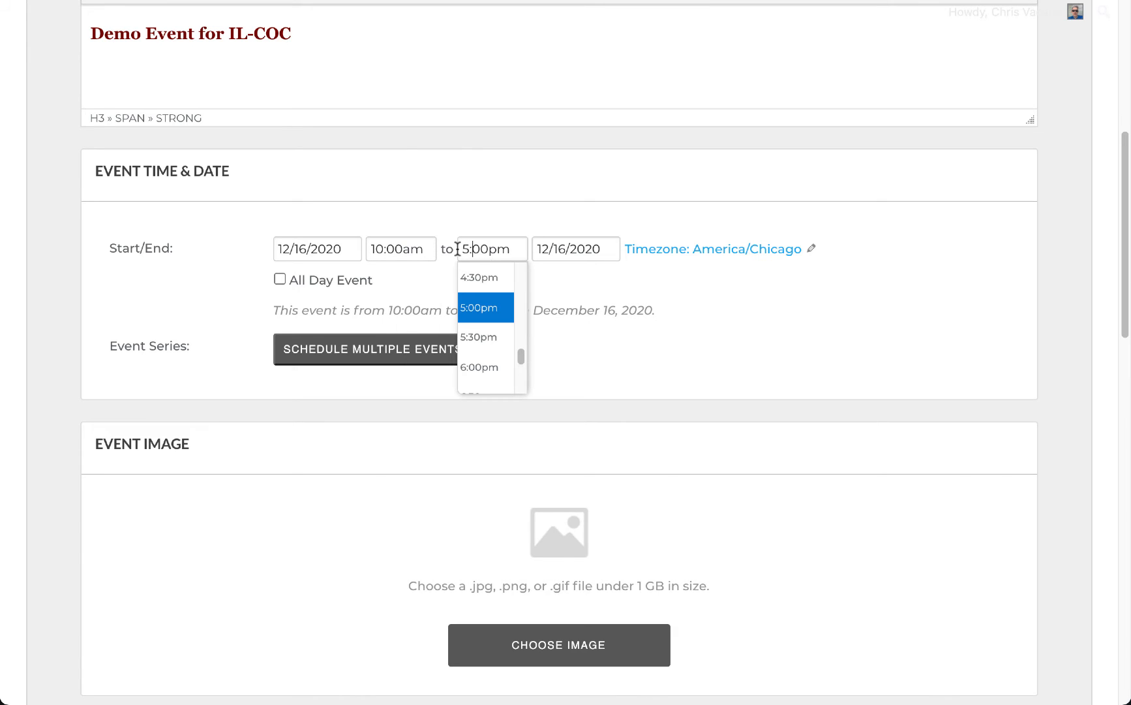
scroll(495, 334, up, 5)
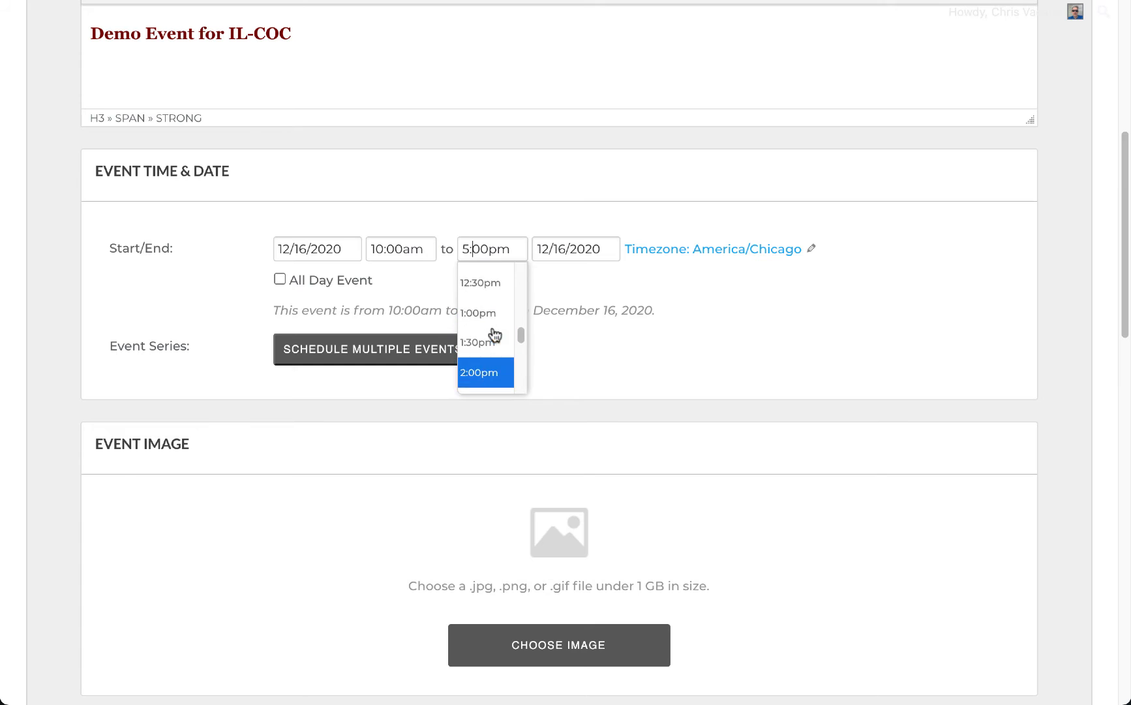
scroll(495, 334, up, 4)
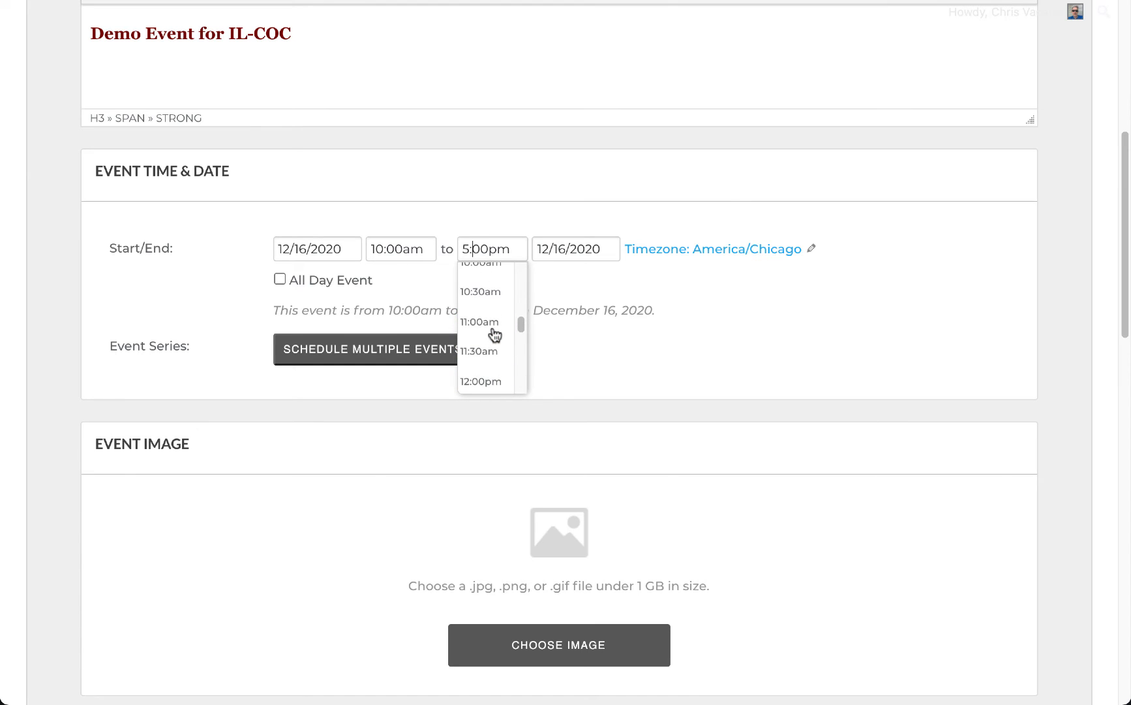
click(484, 321)
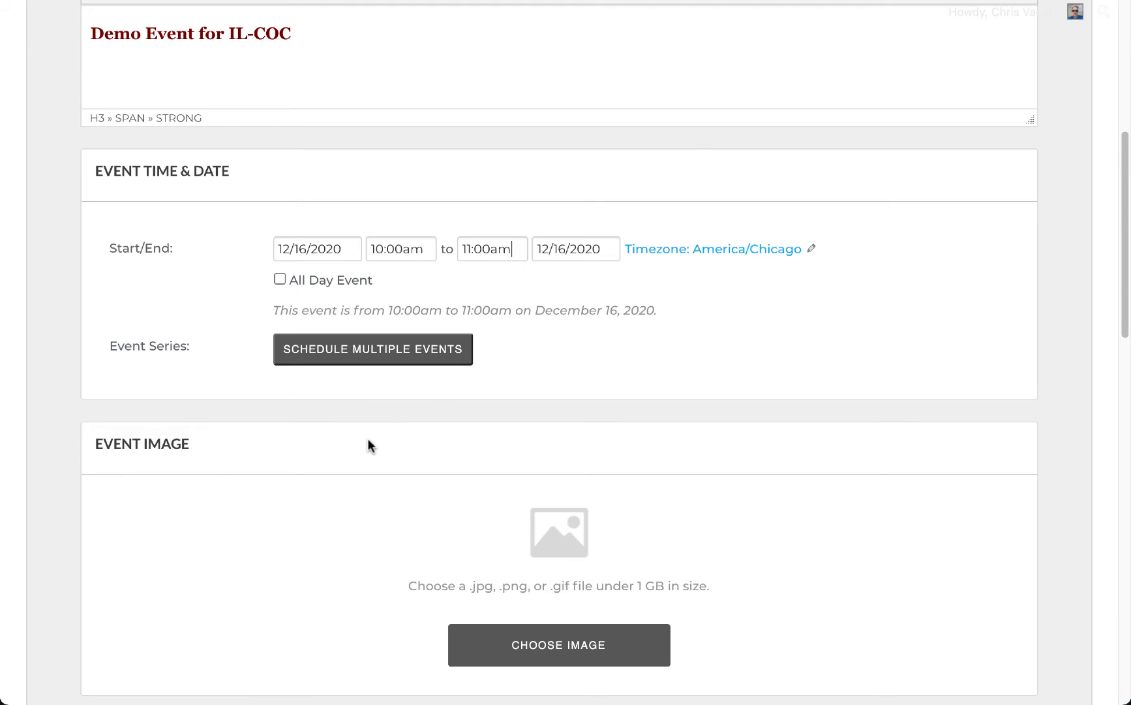
scroll(370, 444, down, 3)
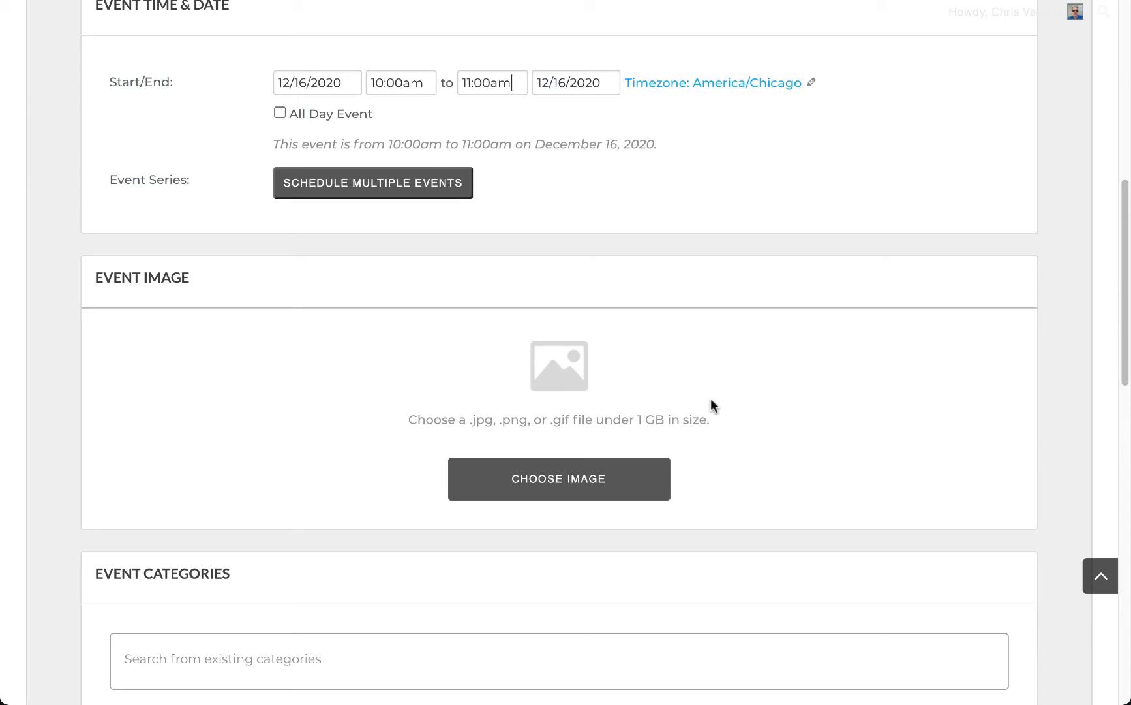
Step: Set the event's venue to Zoom Conference from the existing venues
scroll(747, 459, down, 8)
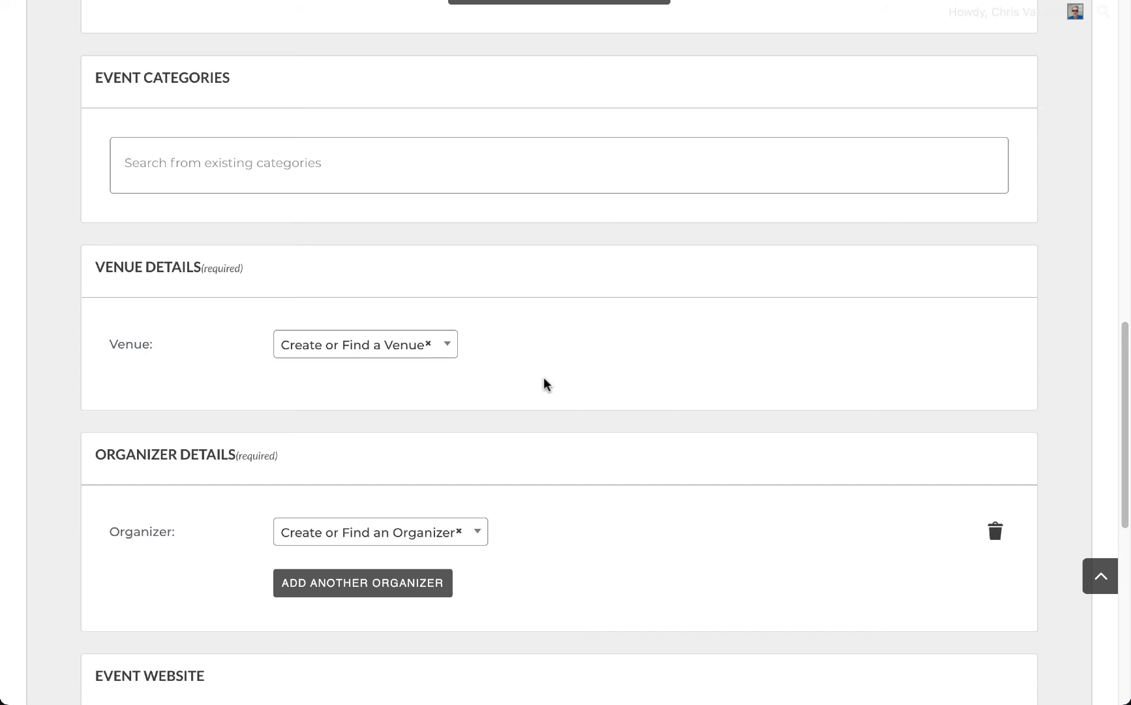
click(450, 351)
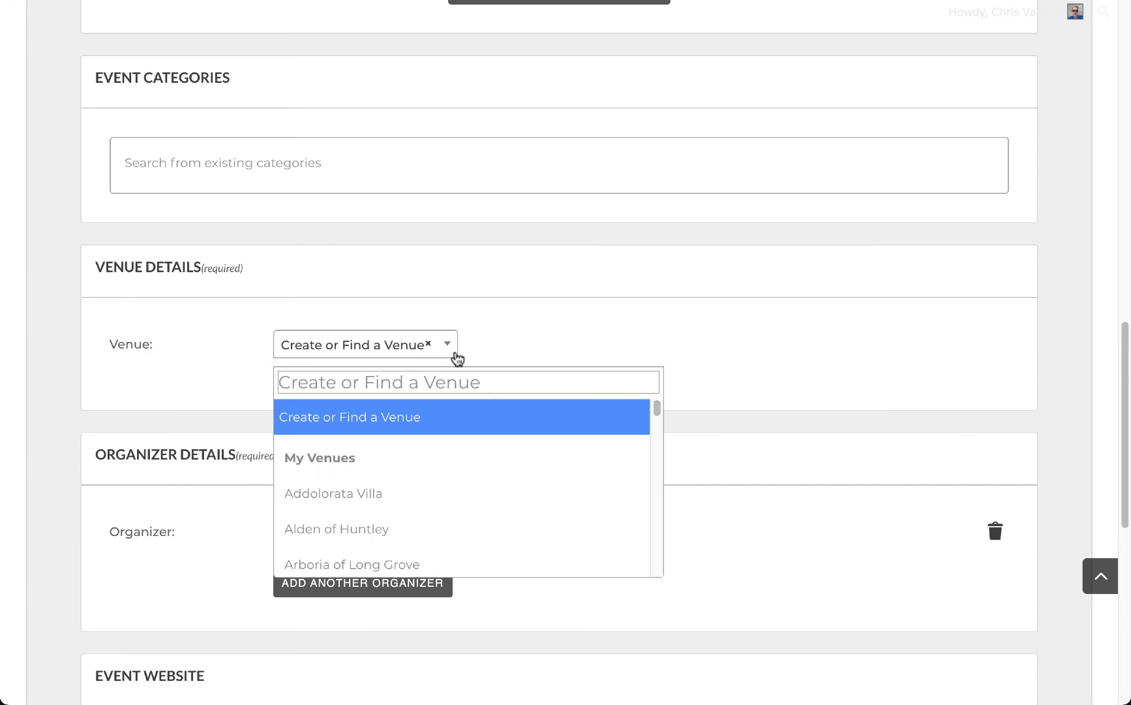
scroll(469, 466, down, 4)
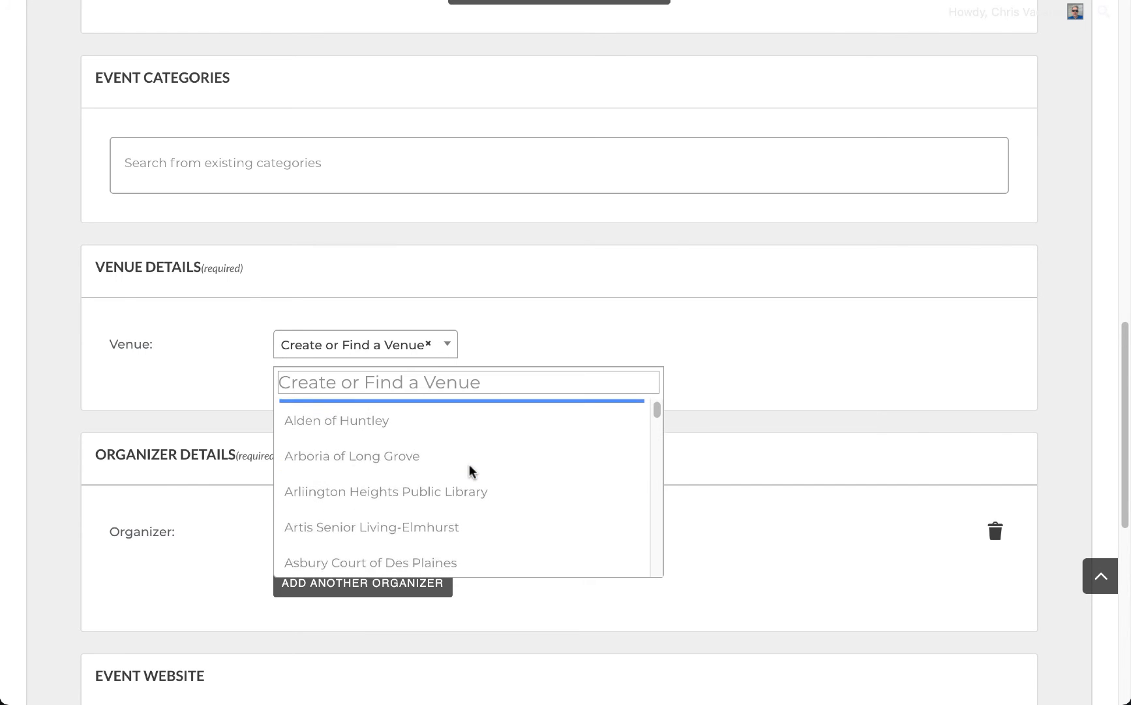
scroll(472, 473, down, 6)
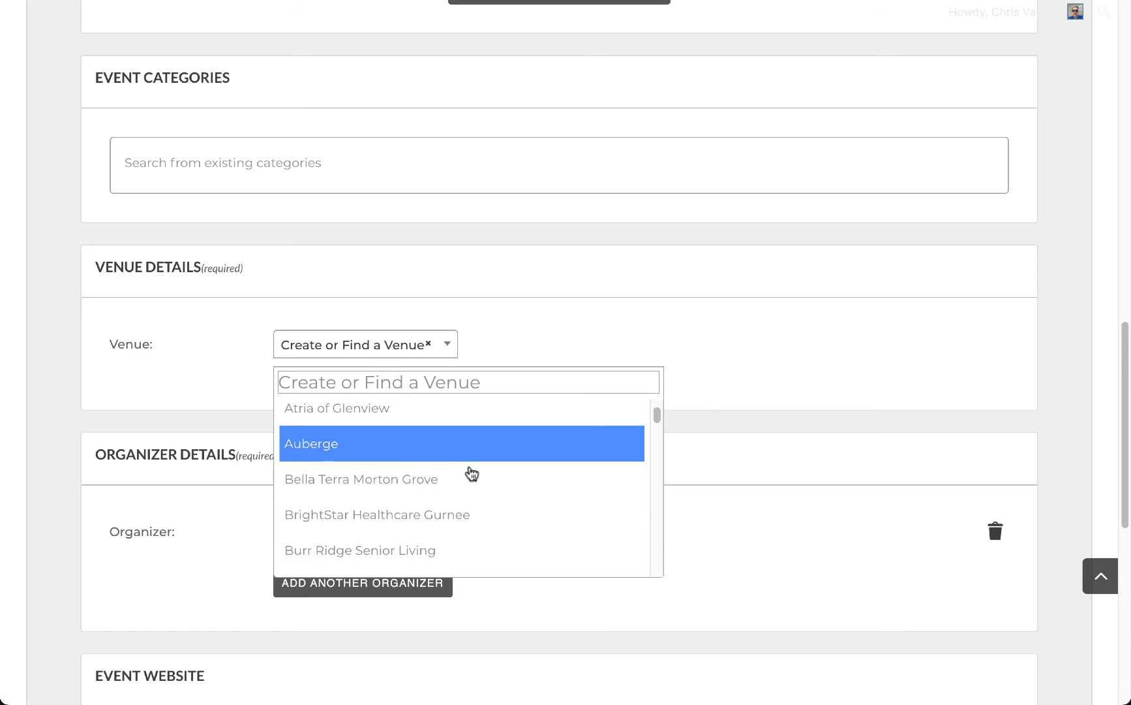
scroll(472, 474, down, 10)
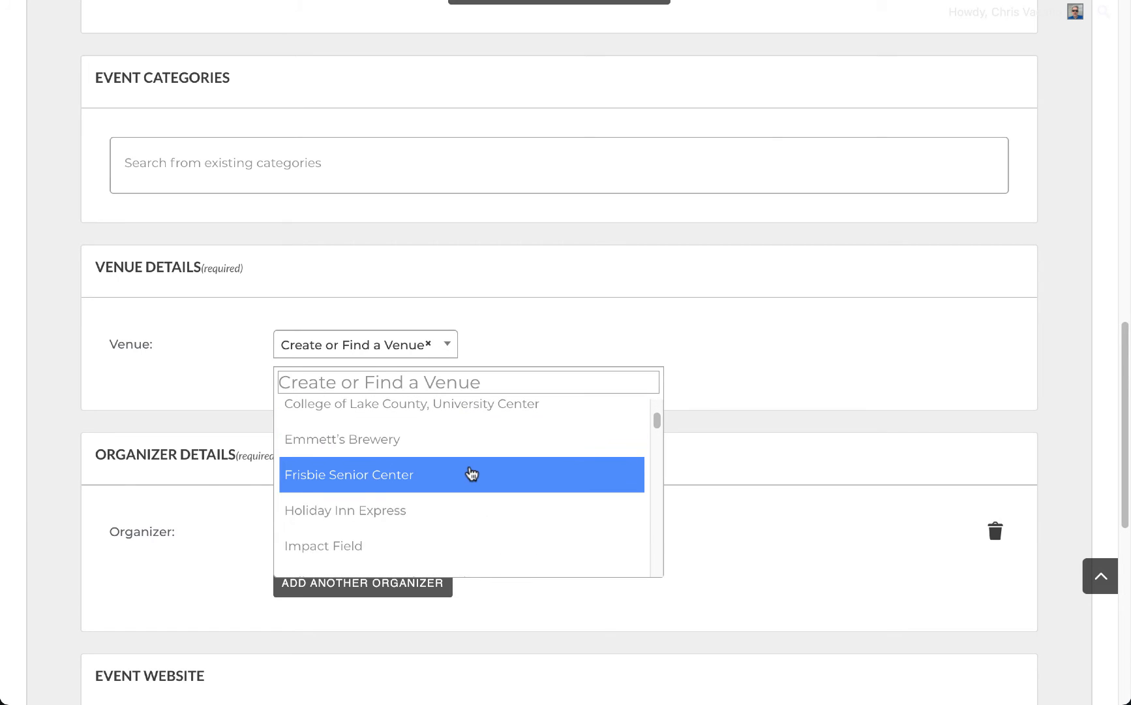
scroll(472, 473, down, 12)
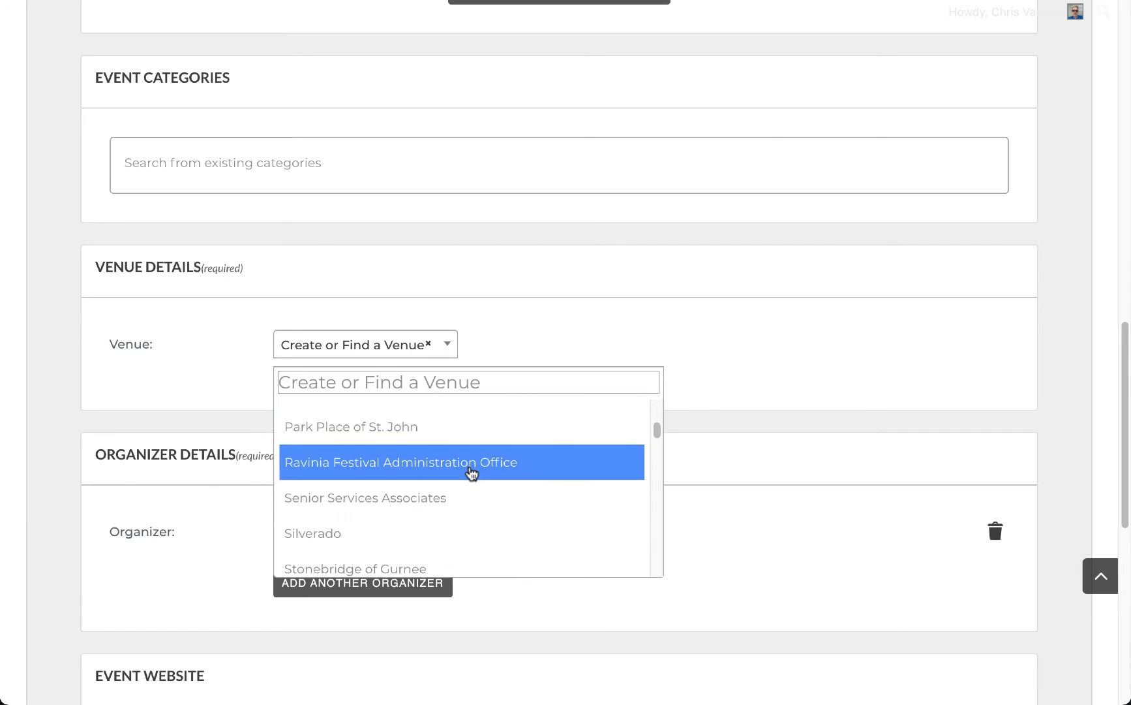
scroll(472, 474, down, 8)
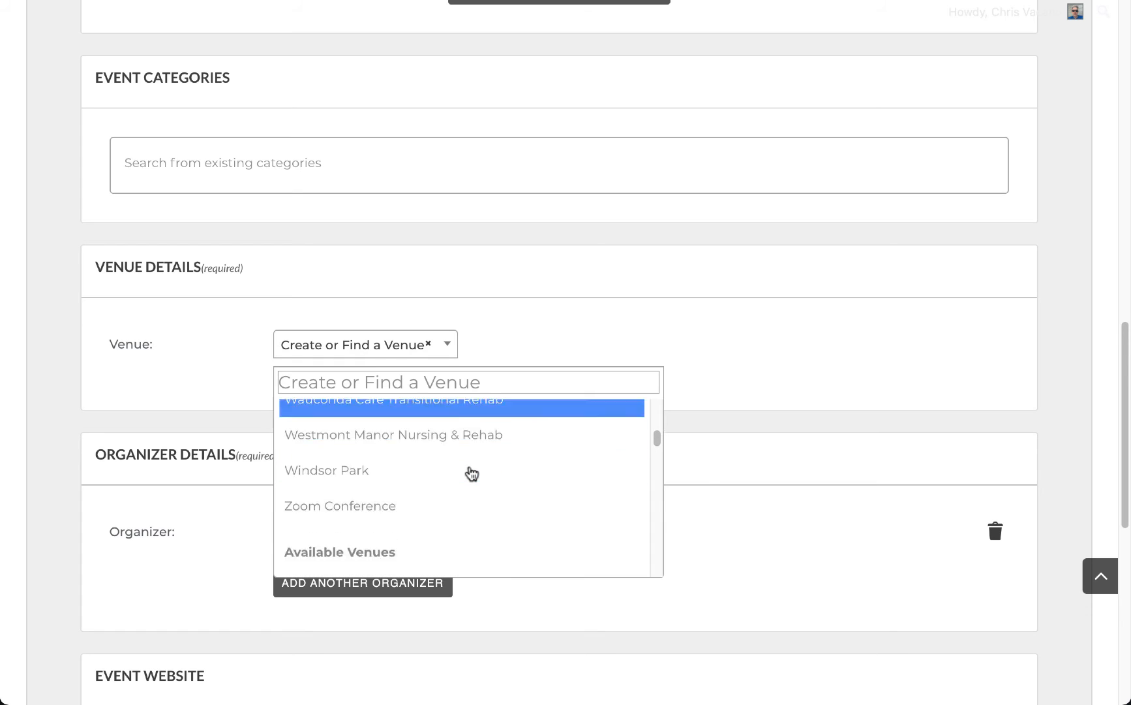
click(372, 429)
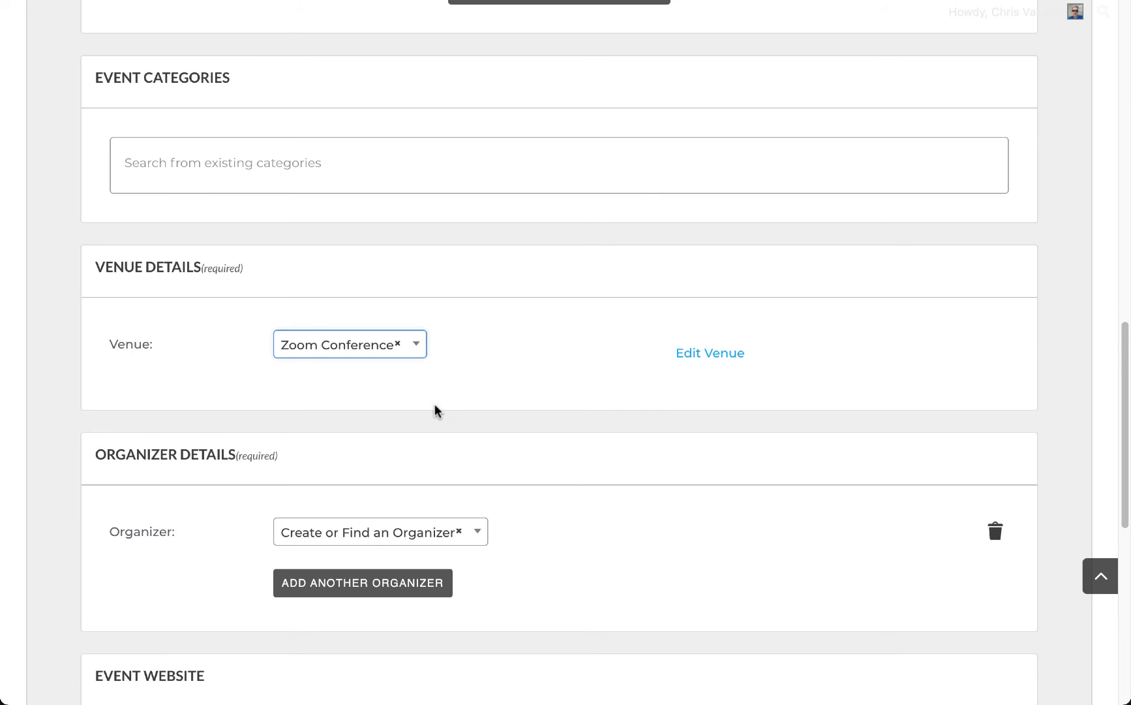
click(420, 351)
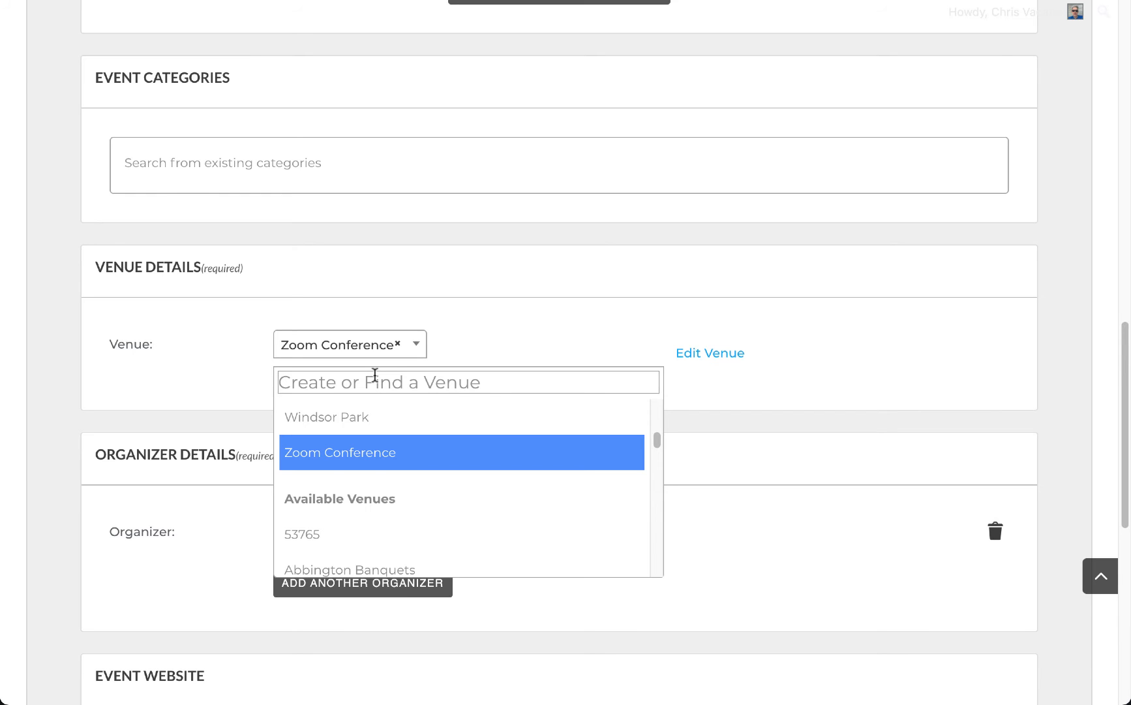
text(Un)
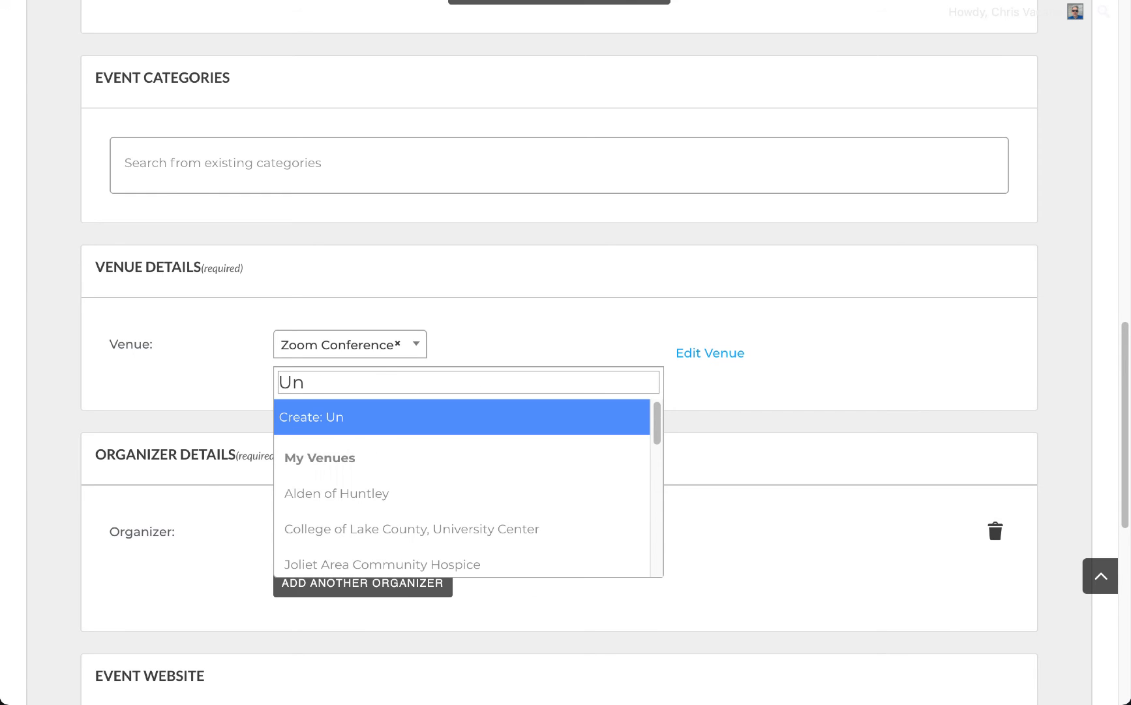
text(ite)
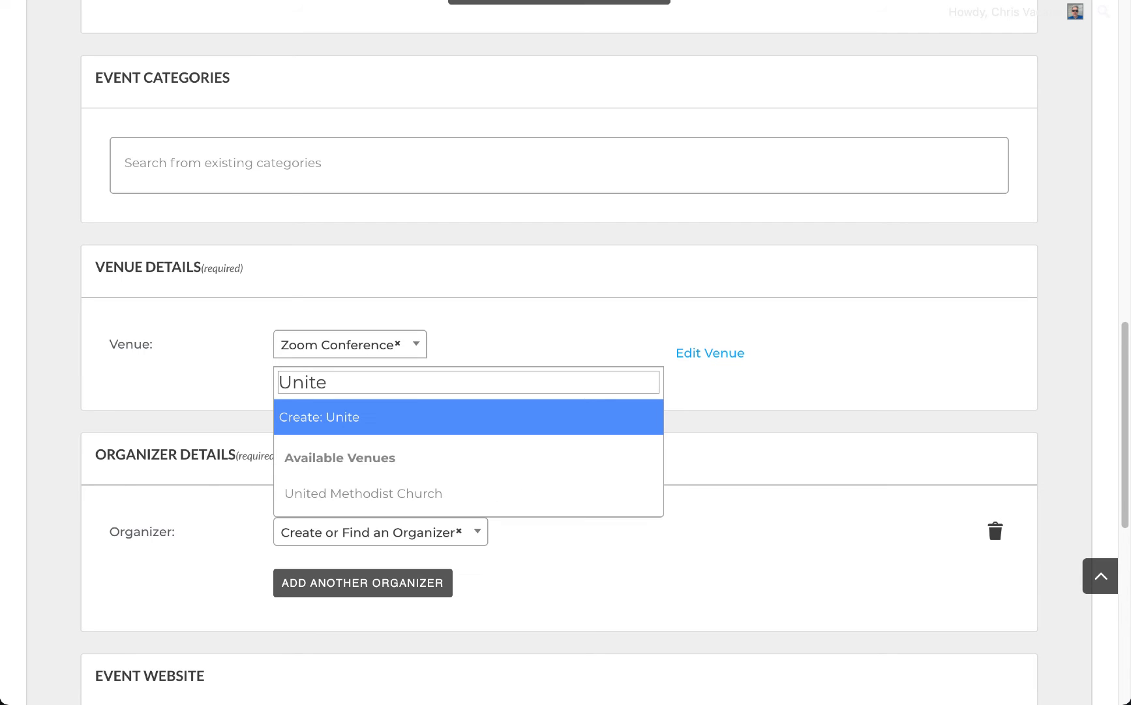
text(d Center)
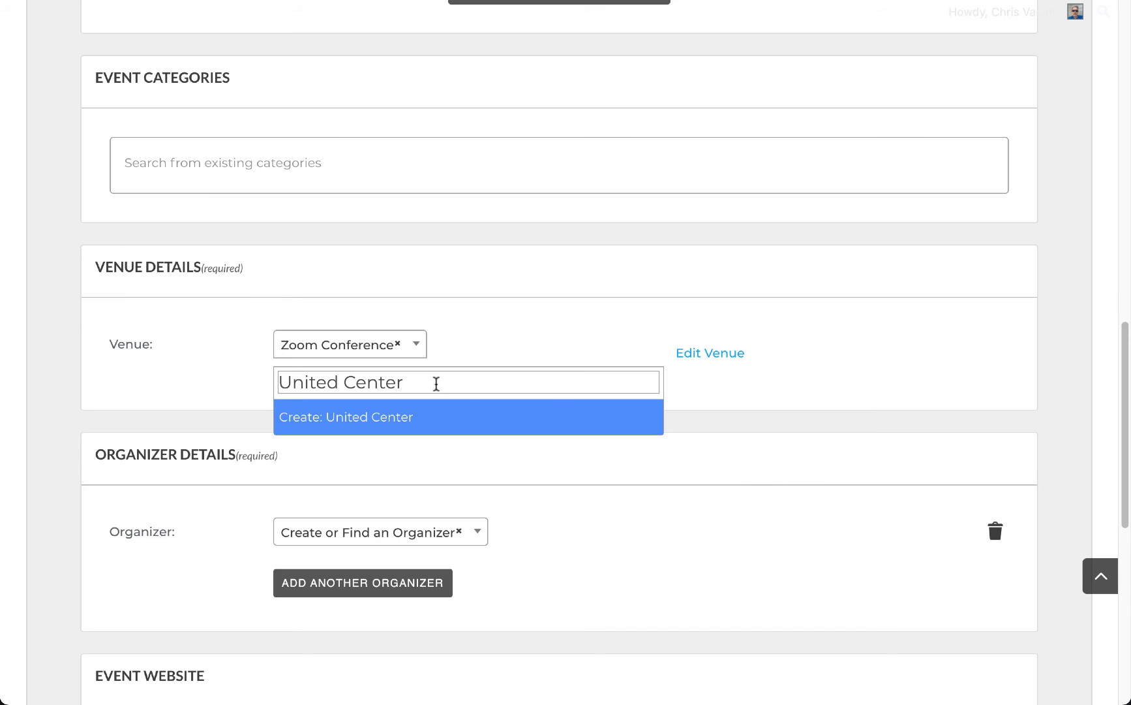
drag(431, 383, 131, 373)
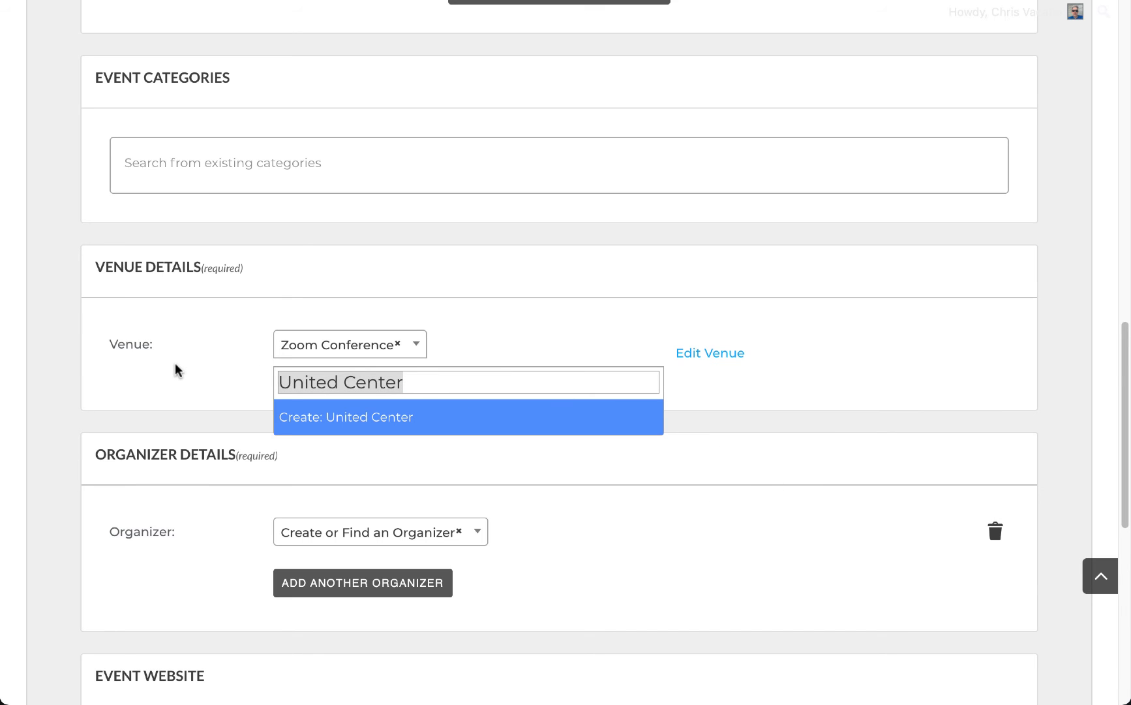
key(BackSpace)
click(908, 391)
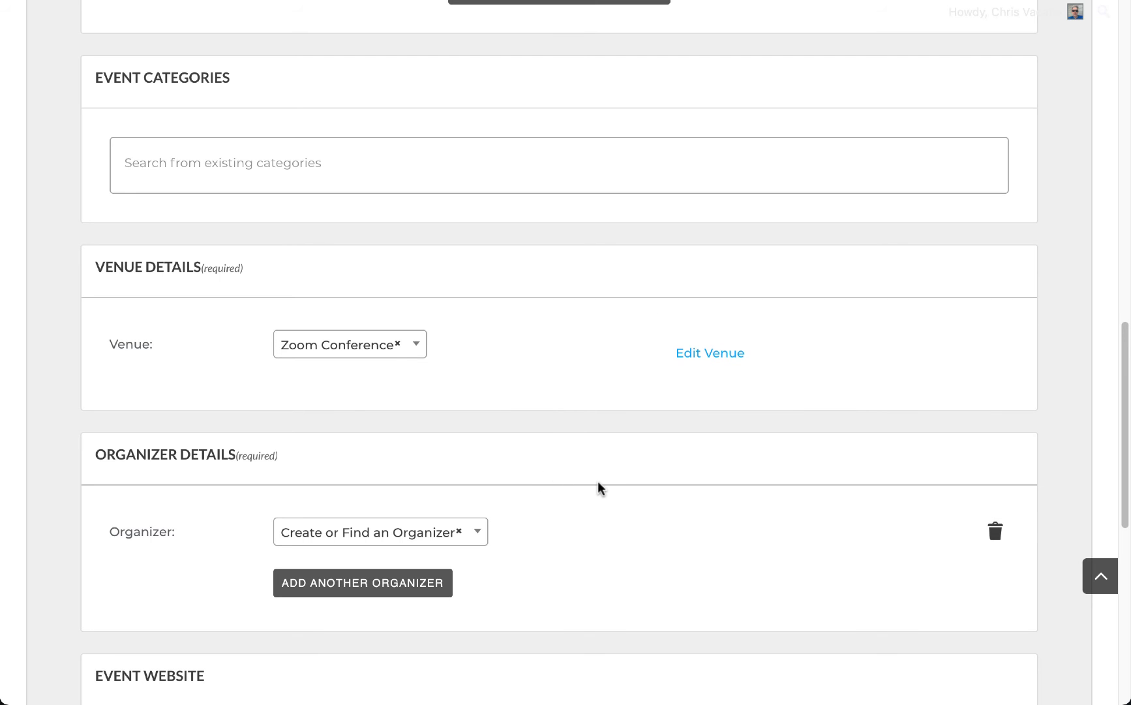
Step: Choose the logged-in member's own entry under My Organizers as the event's organizer
scroll(651, 532, down, 4)
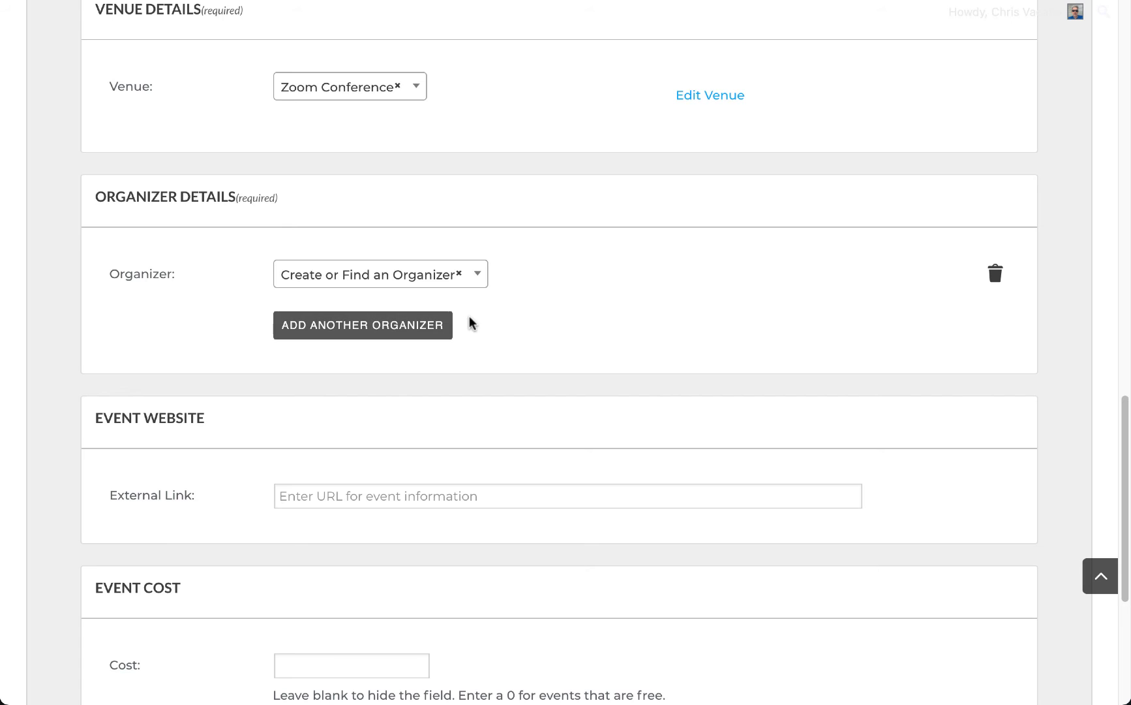
click(479, 277)
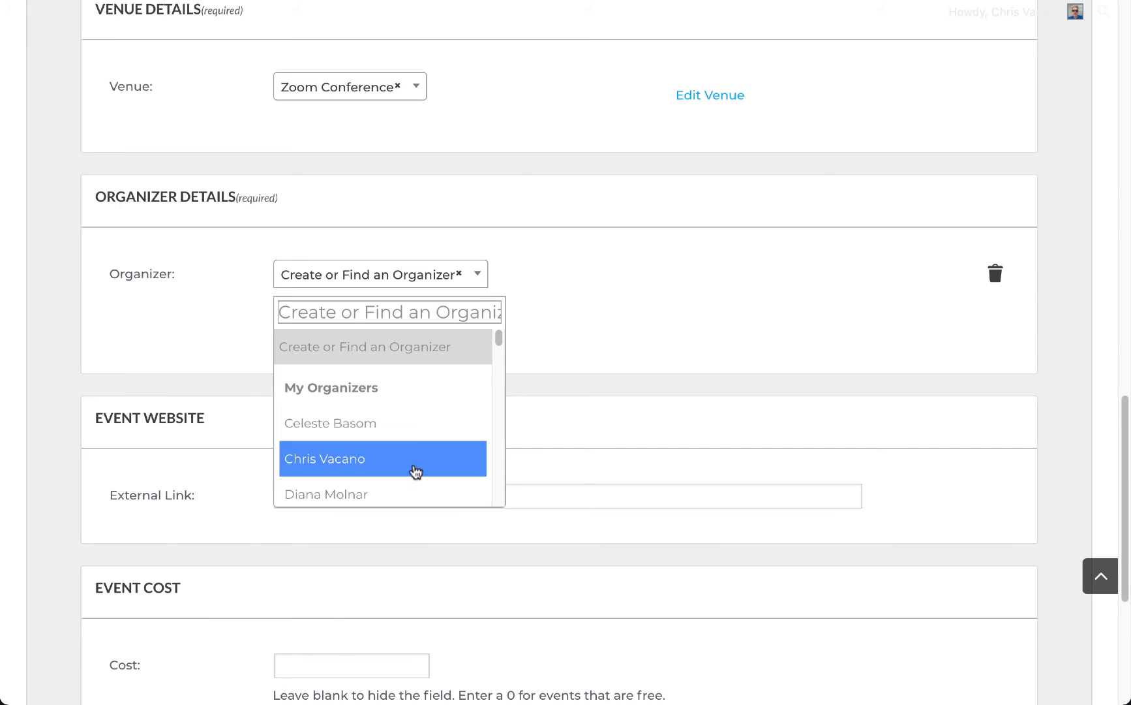
scroll(416, 469, down, 3)
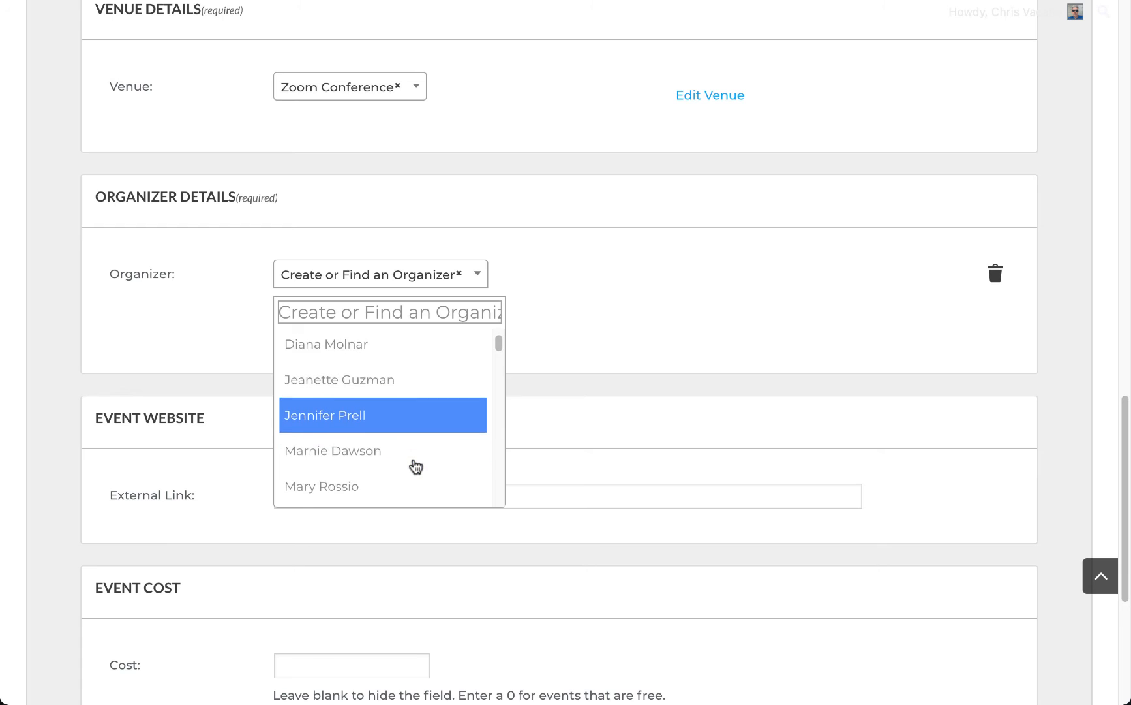
scroll(416, 466, down, 1)
scroll(415, 466, down, 2)
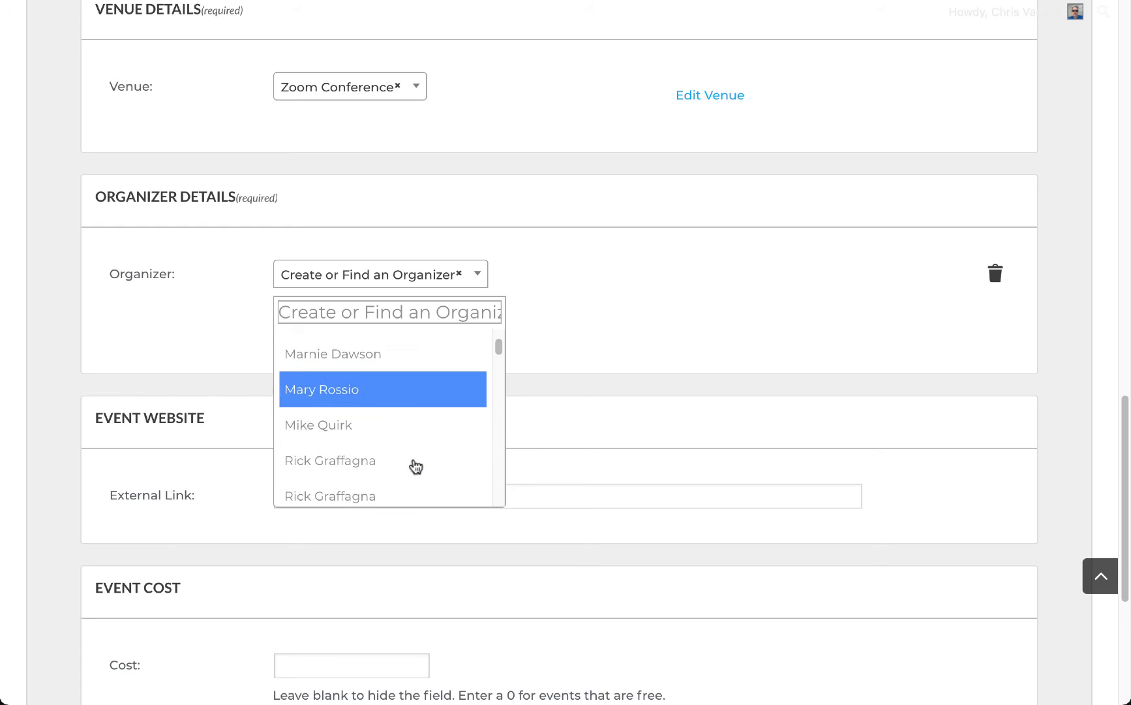
scroll(408, 427, up, 3)
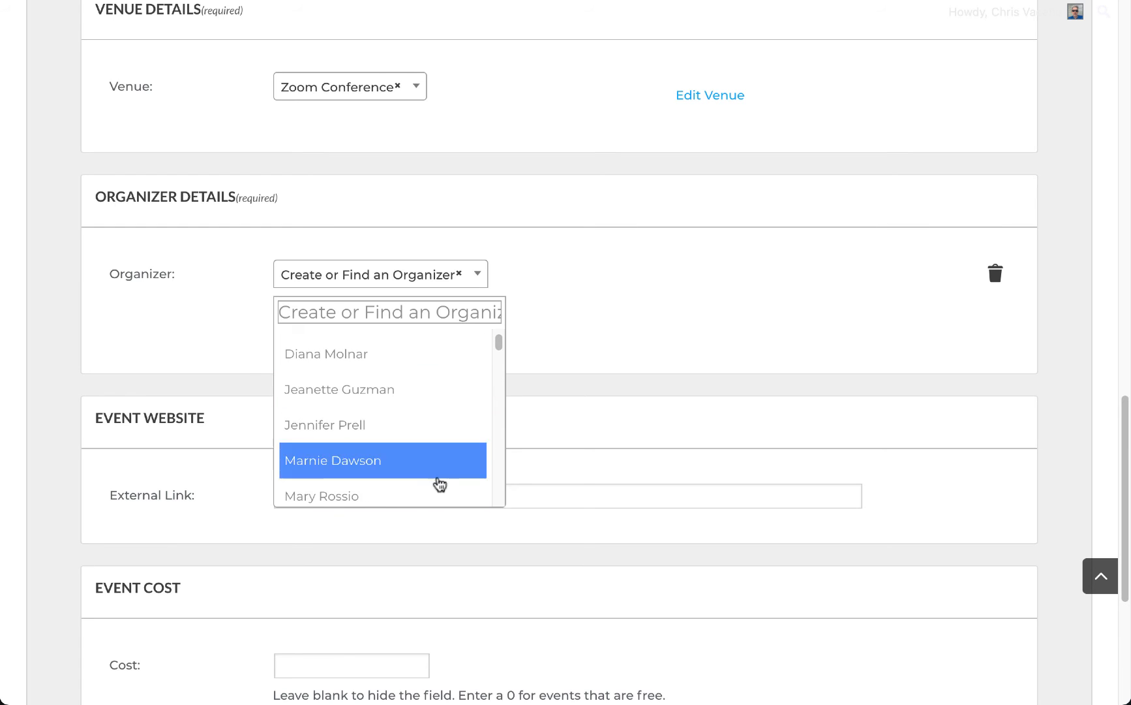
scroll(426, 447, up, 3)
scroll(426, 447, up, 1)
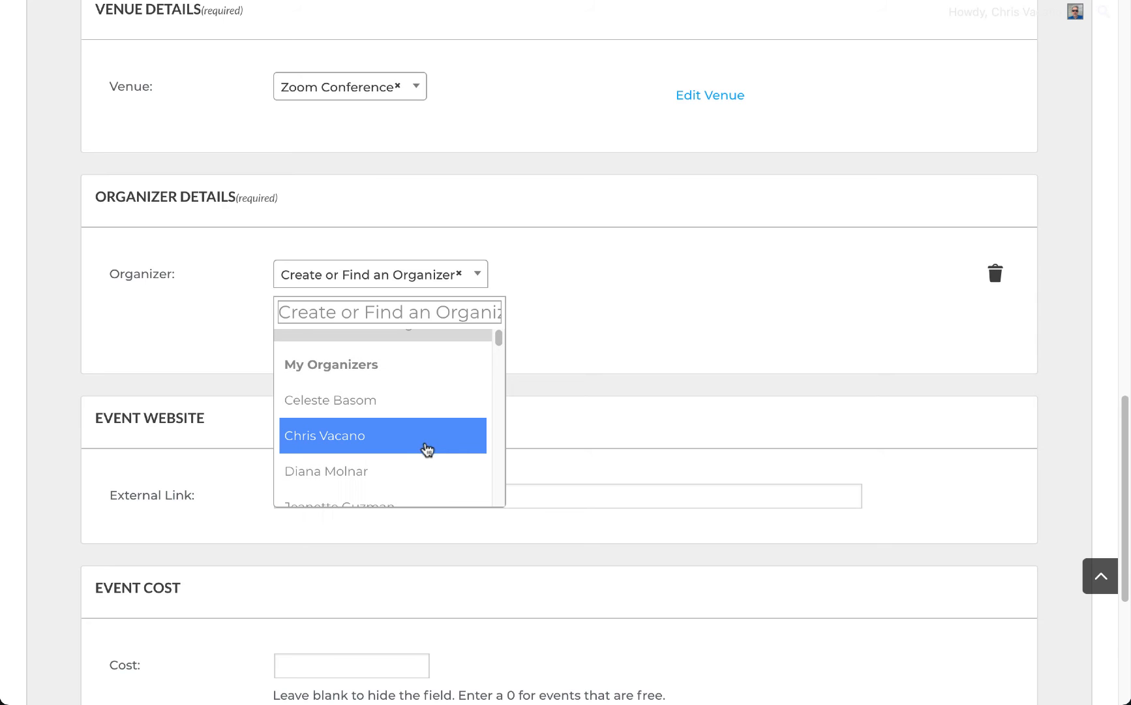
click(372, 438)
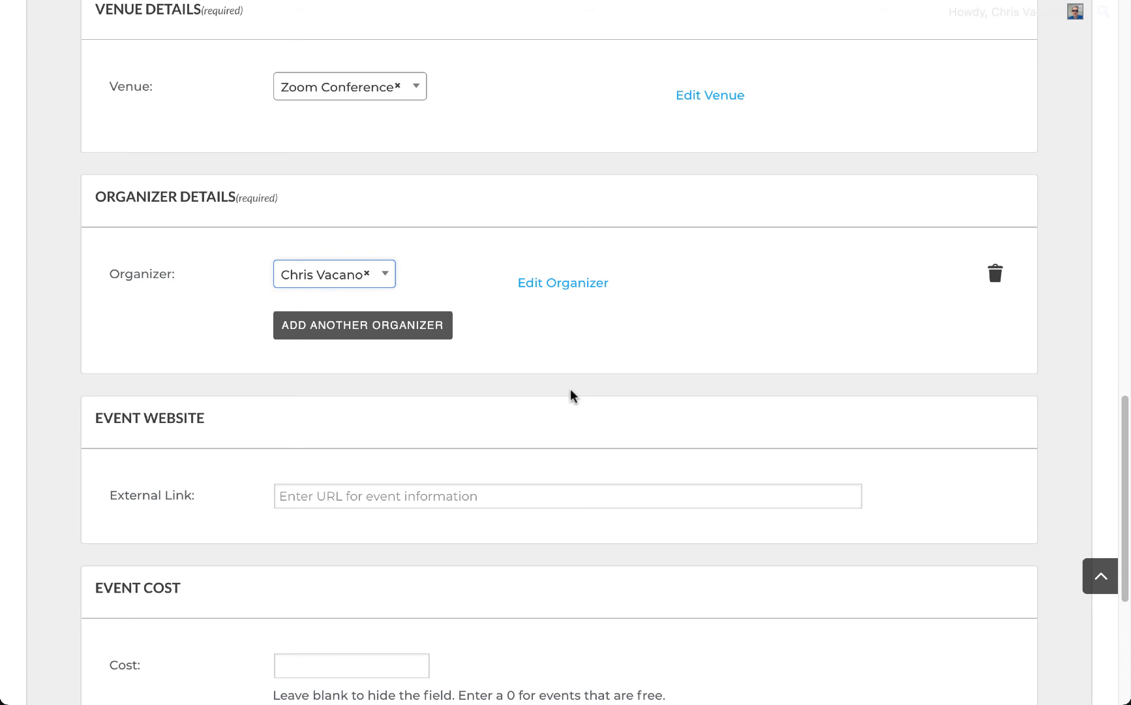
Step: Submit the event with the external link and cost left blank
scroll(572, 394, down, 4)
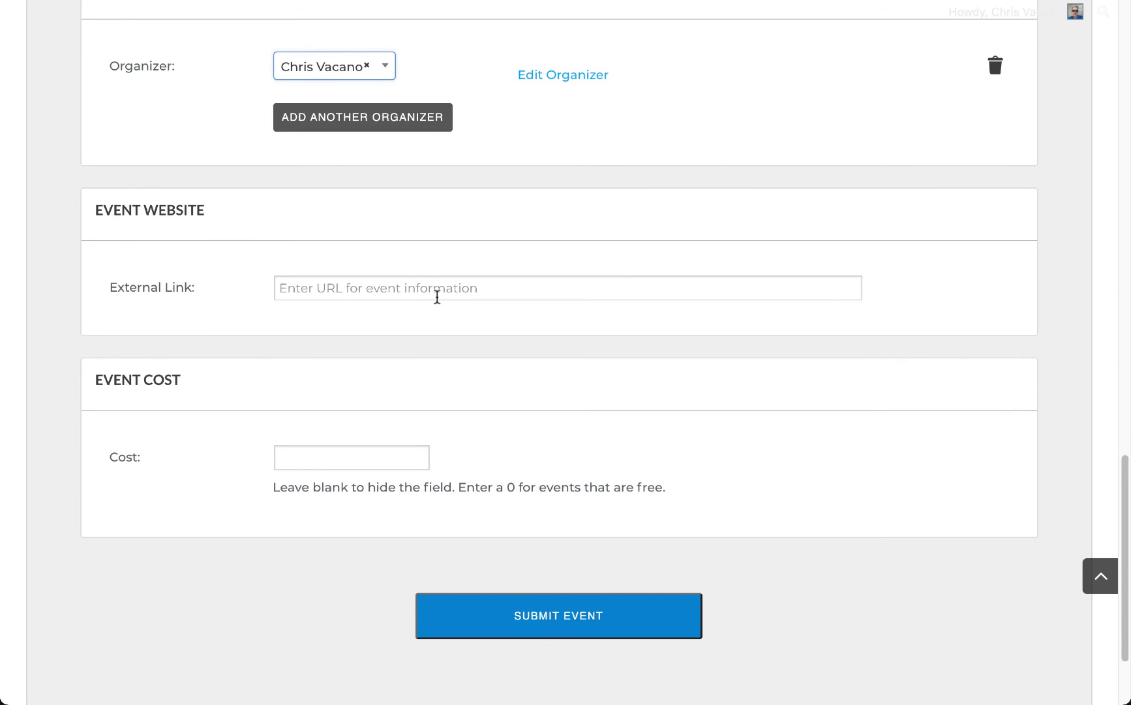
scroll(525, 330, up, 4)
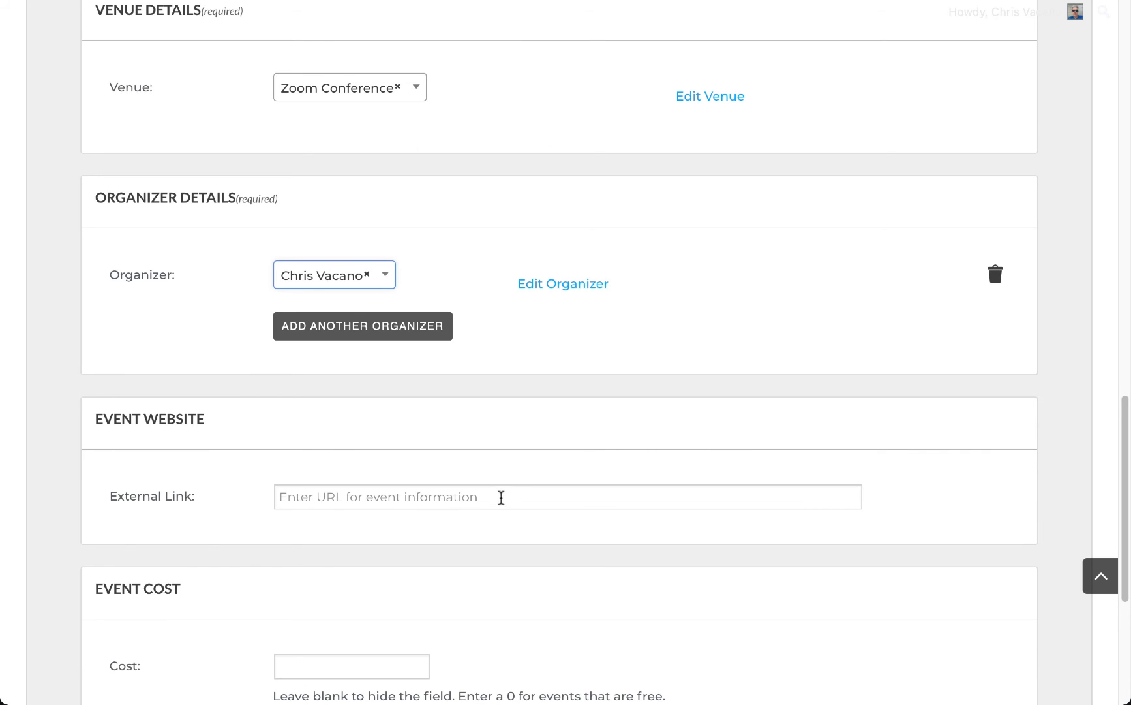
scroll(501, 497, down, 3)
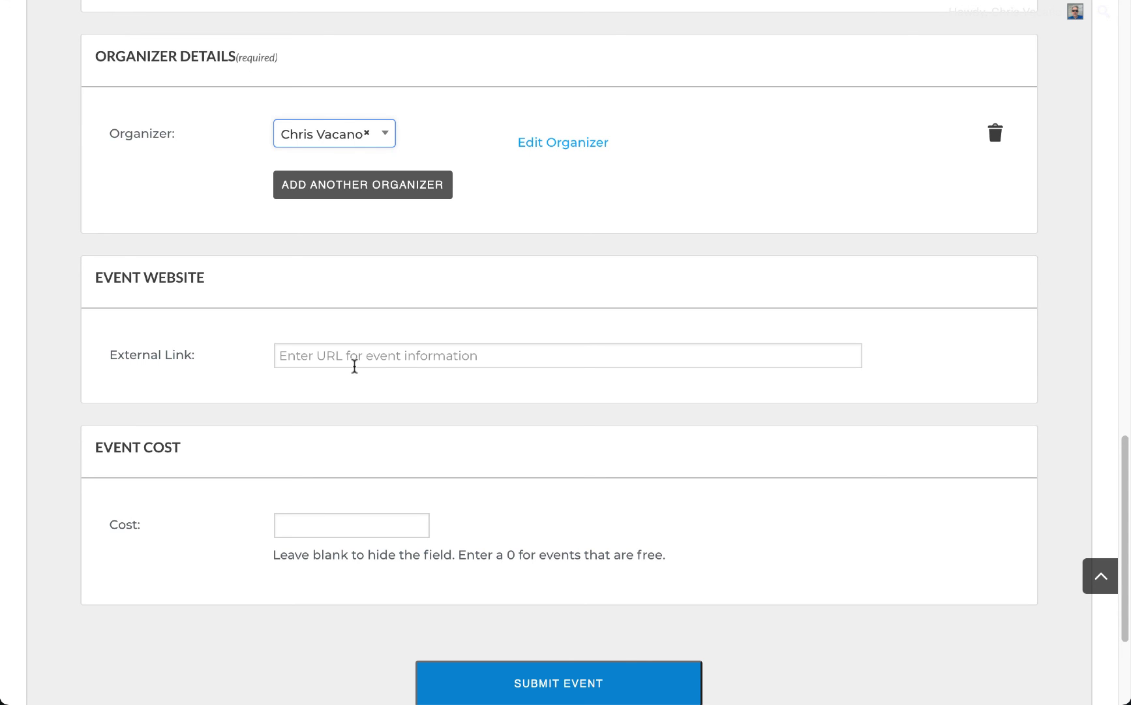
scroll(354, 366, down, 1)
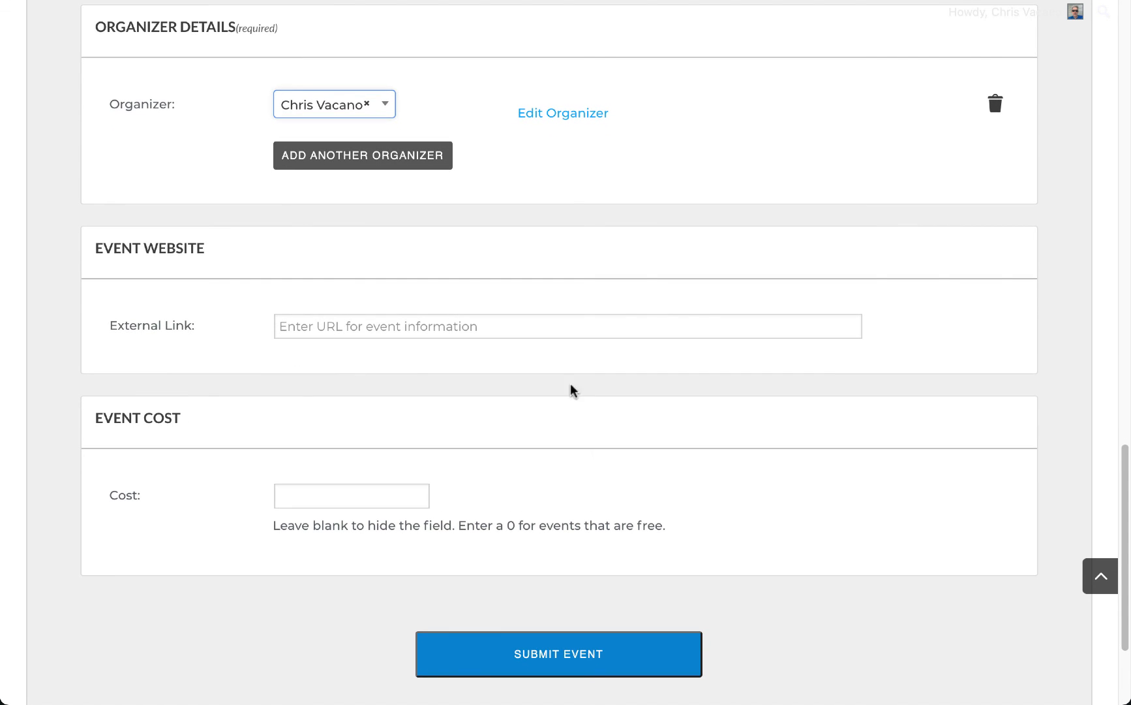
scroll(591, 388, down, 5)
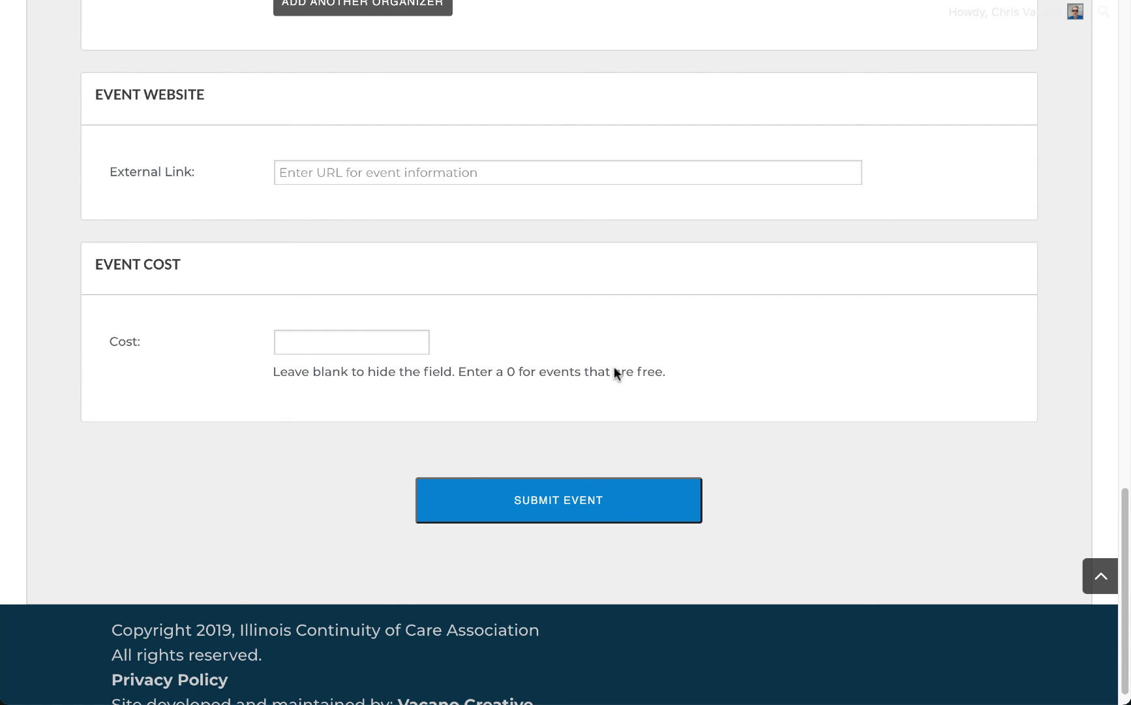
click(581, 516)
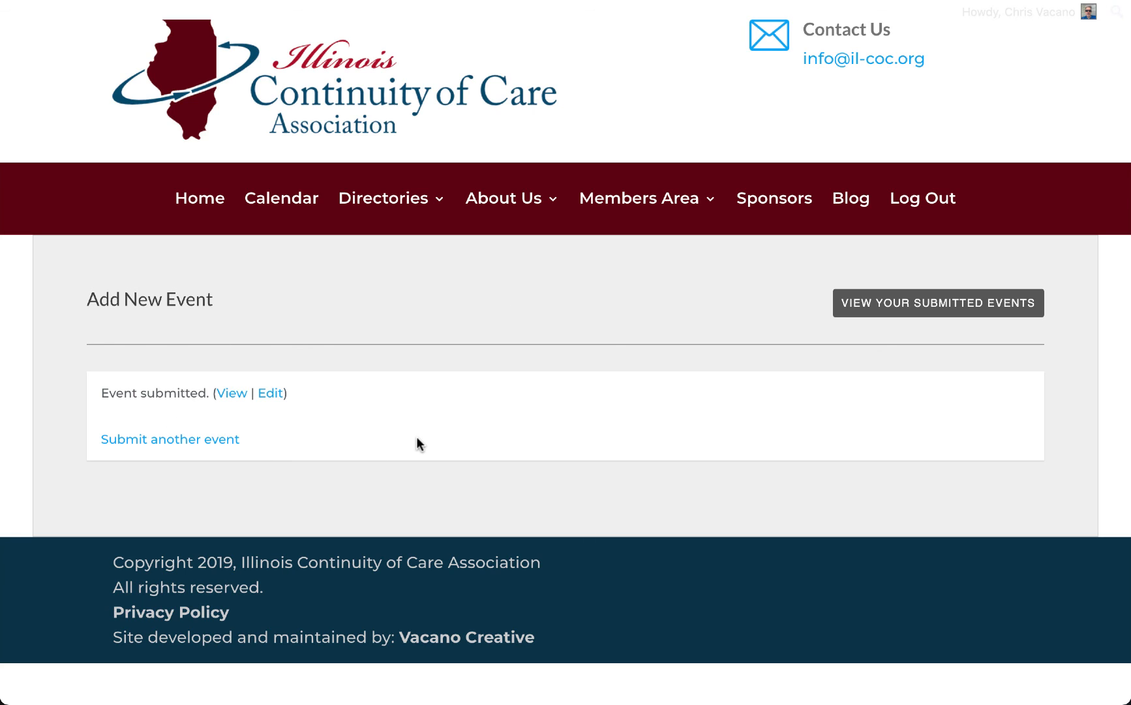
Step: View the submitted event's page and review its date, description, organizer and venue details
click(230, 394)
scroll(428, 400, down, 3)
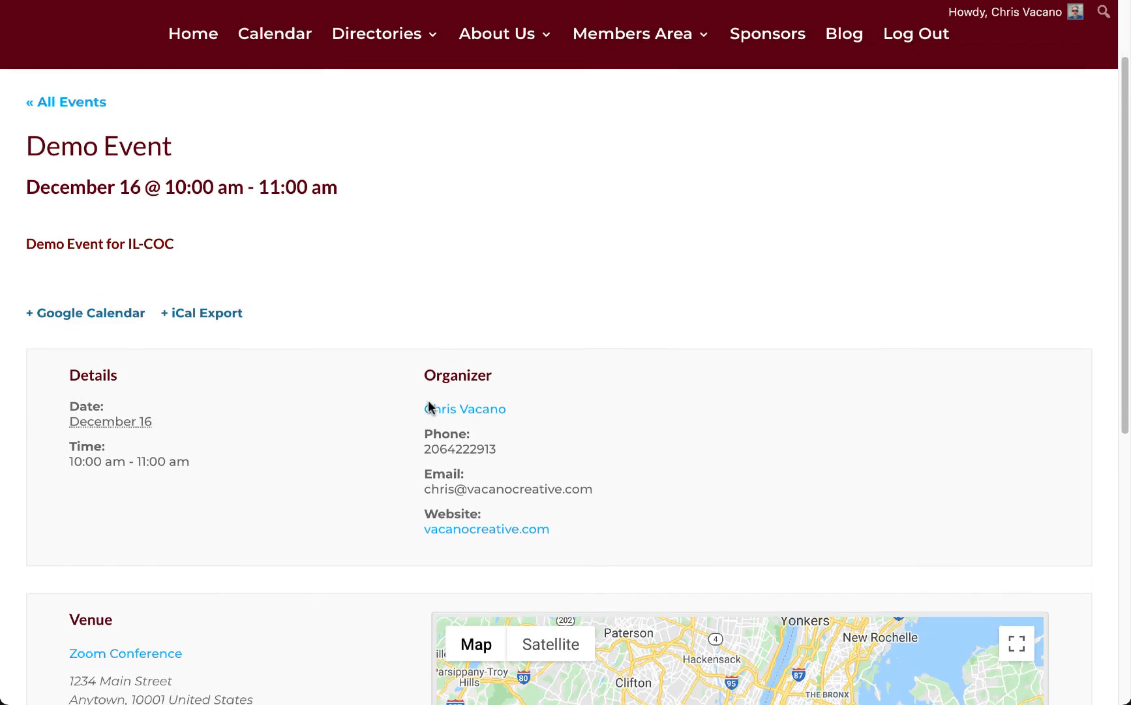
scroll(290, 467, down, 2)
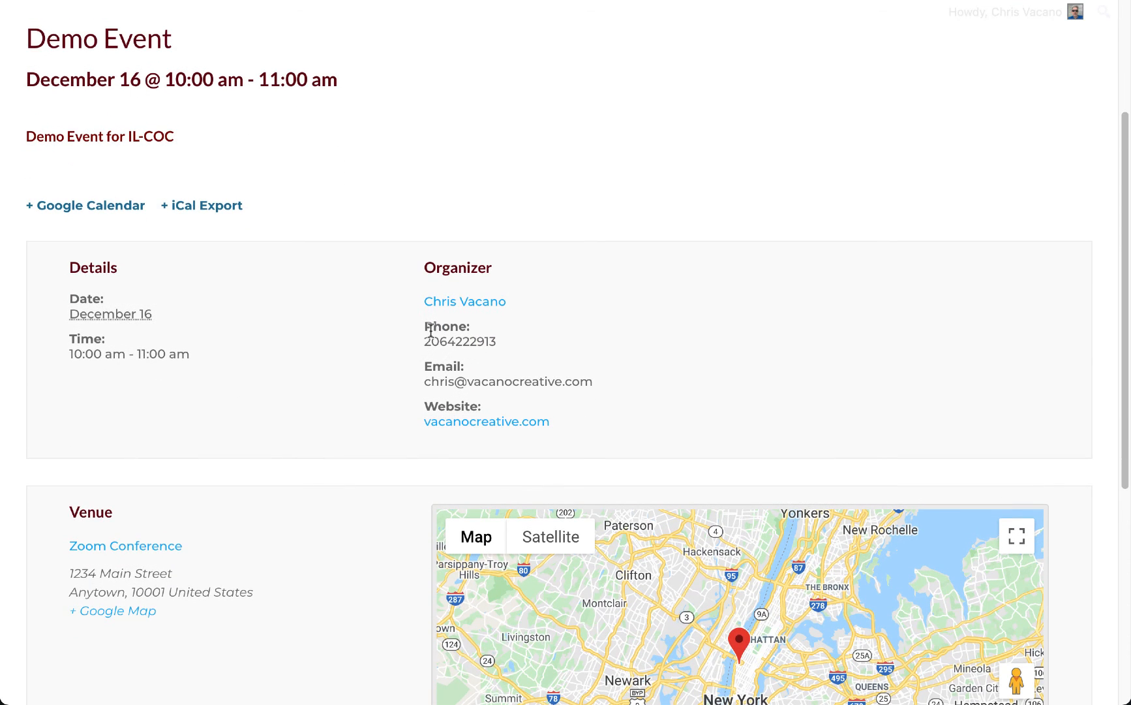
scroll(257, 475, down, 4)
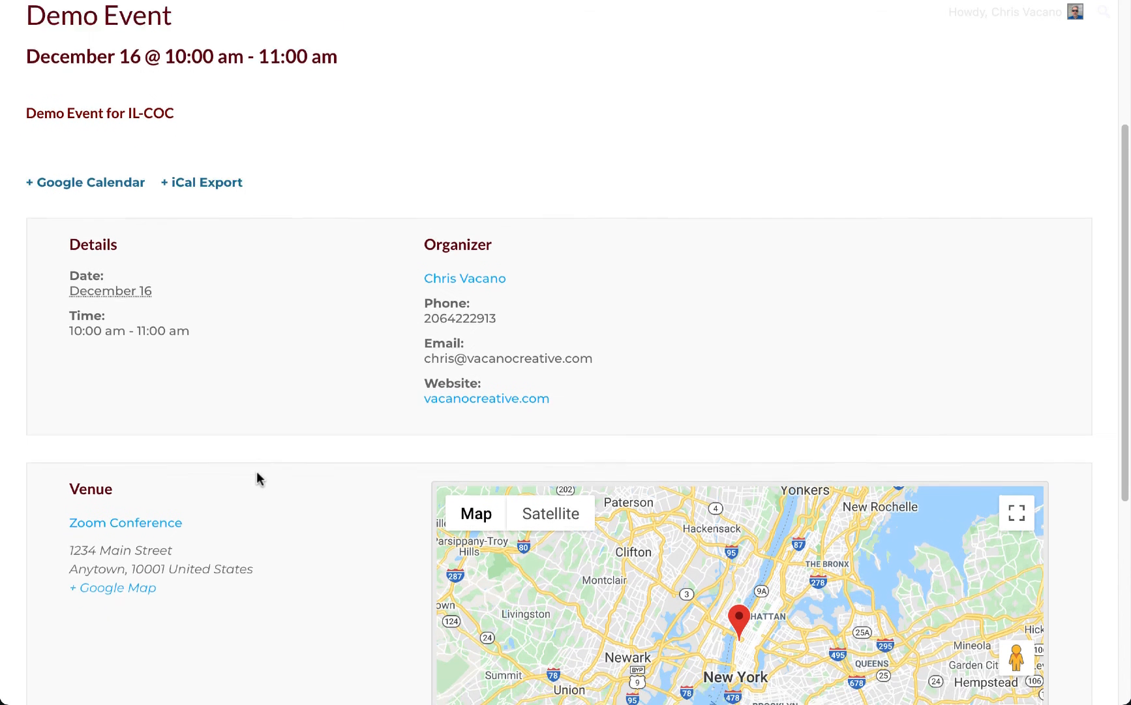
scroll(212, 532, down, 1)
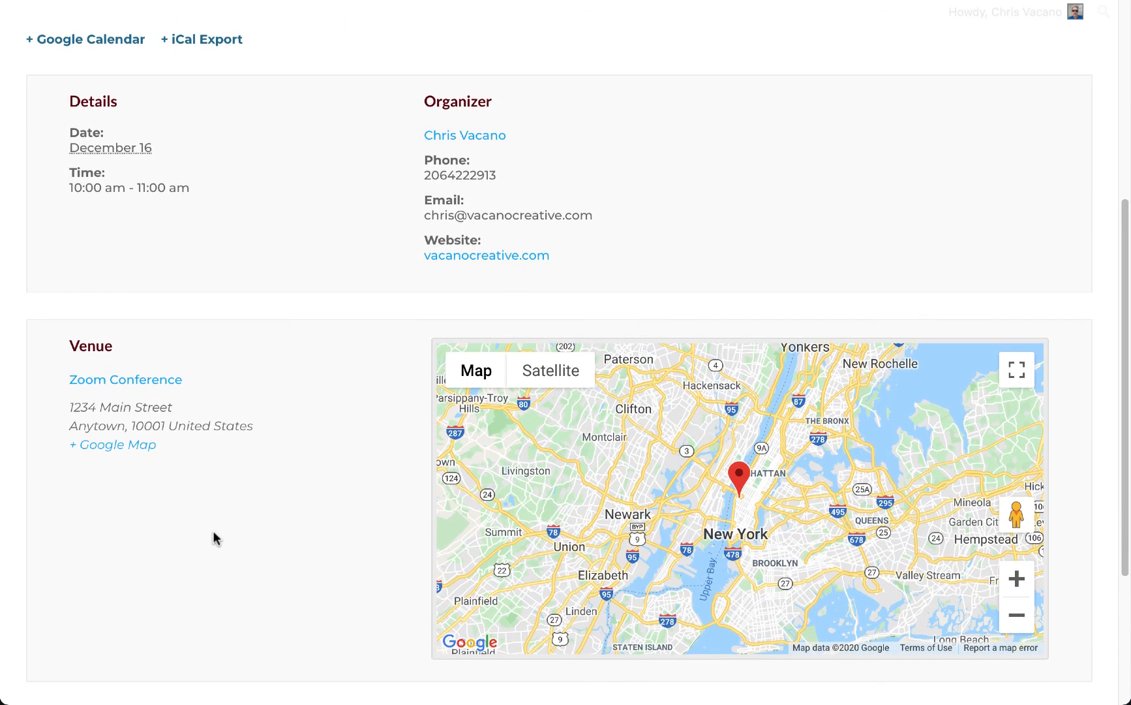
scroll(212, 530, down, 1)
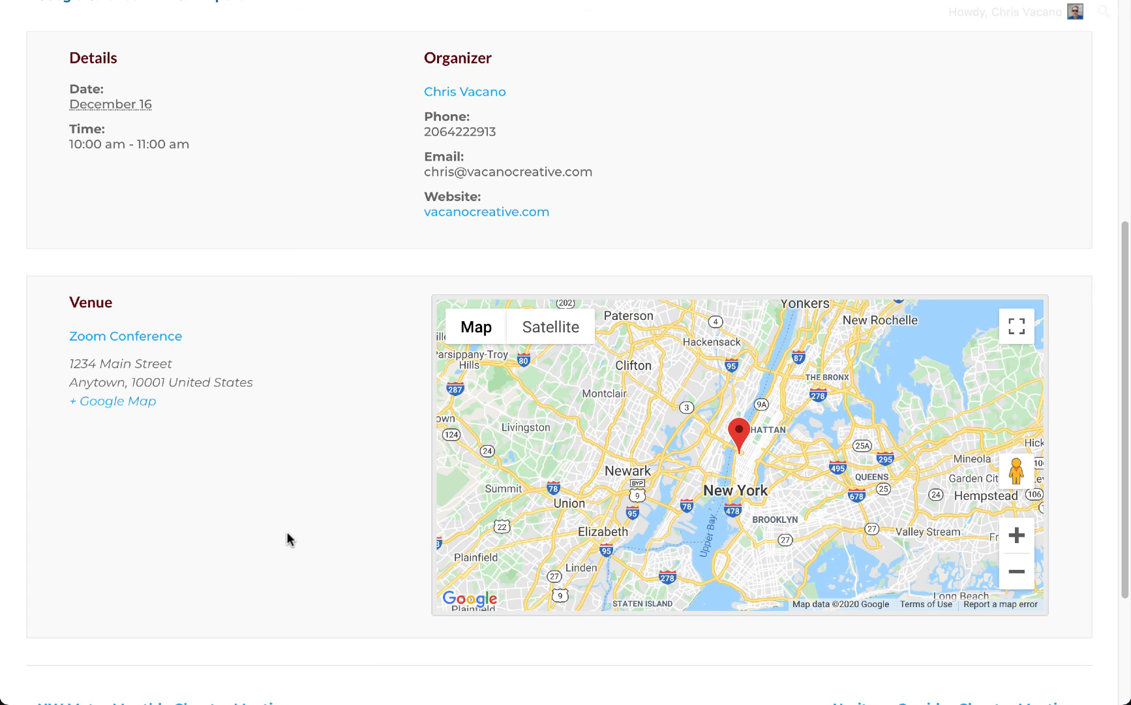
scroll(288, 532, up, 6)
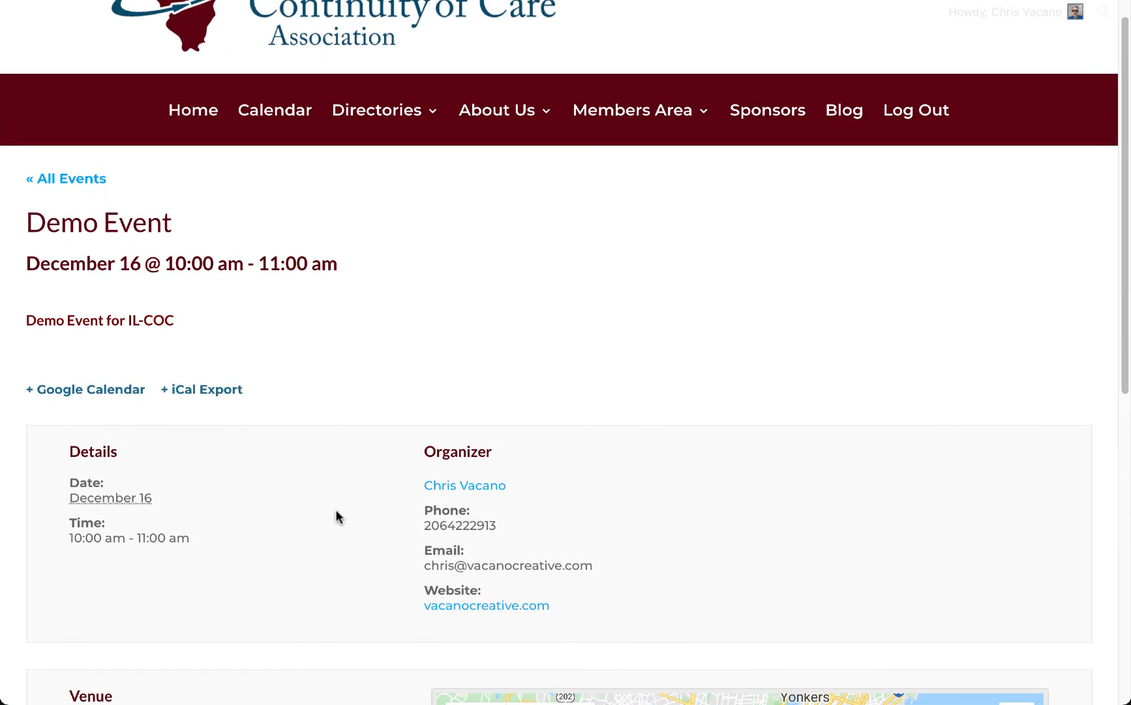
scroll(334, 509, down, 5)
scroll(335, 510, up, 6)
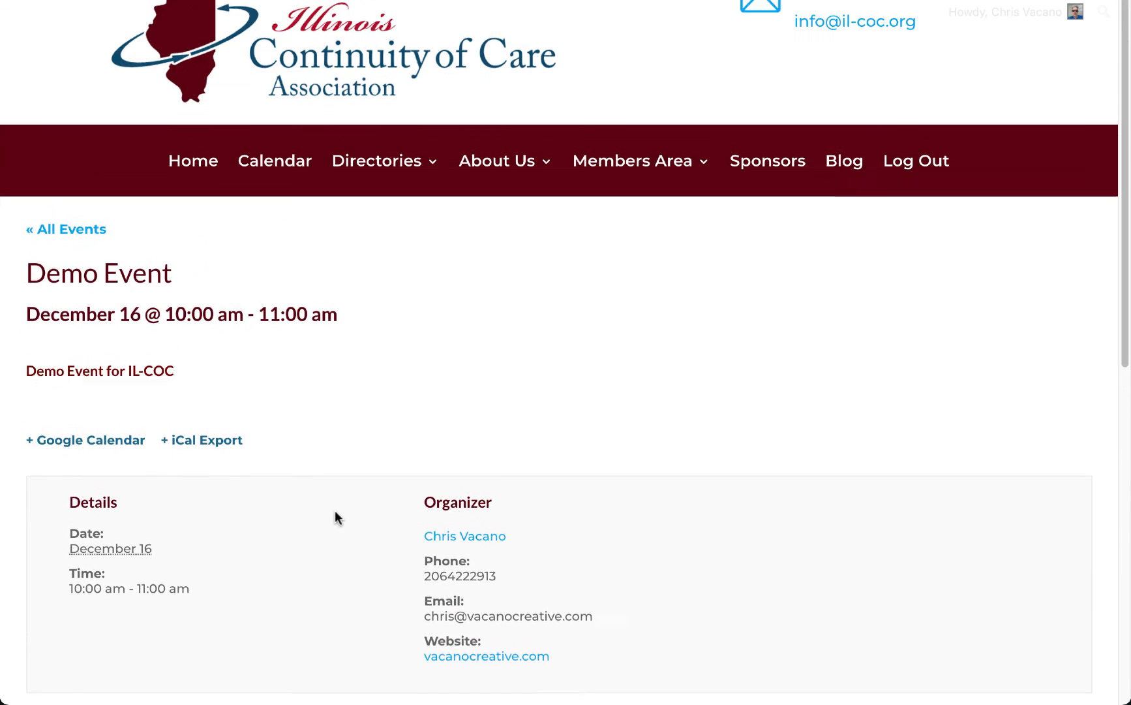
scroll(334, 511, up, 1)
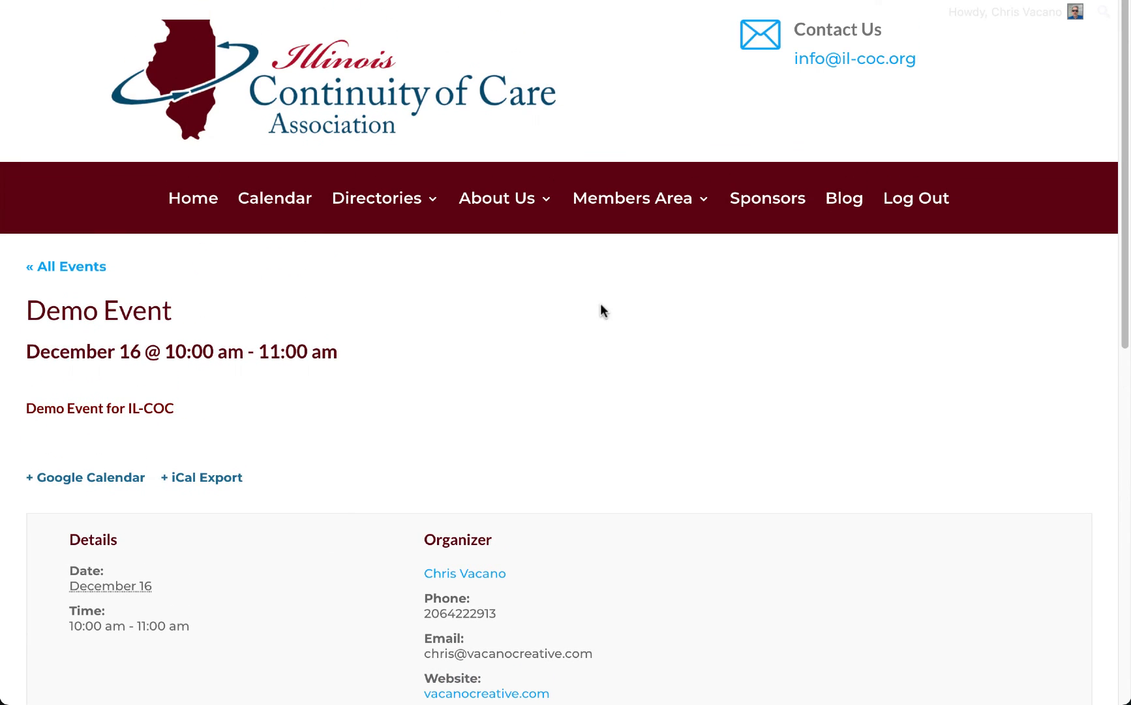
Step: Open the site's event calendar and show the month of December 2020
click(277, 207)
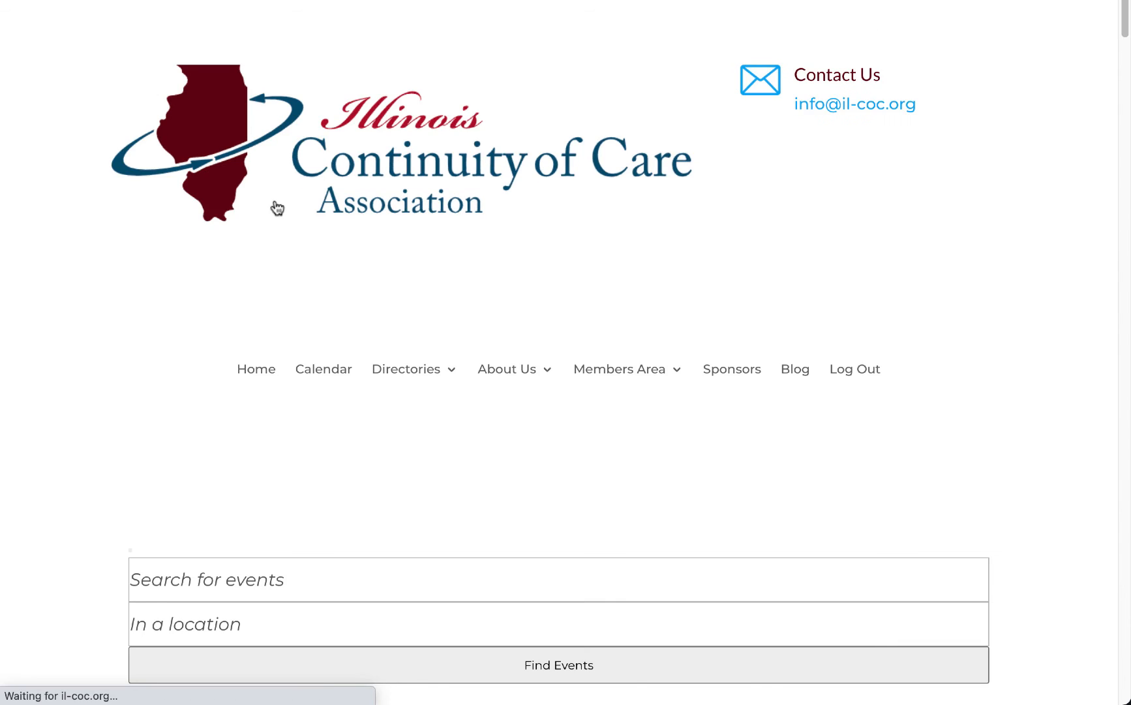
scroll(326, 285, down, 3)
scroll(326, 286, down, 3)
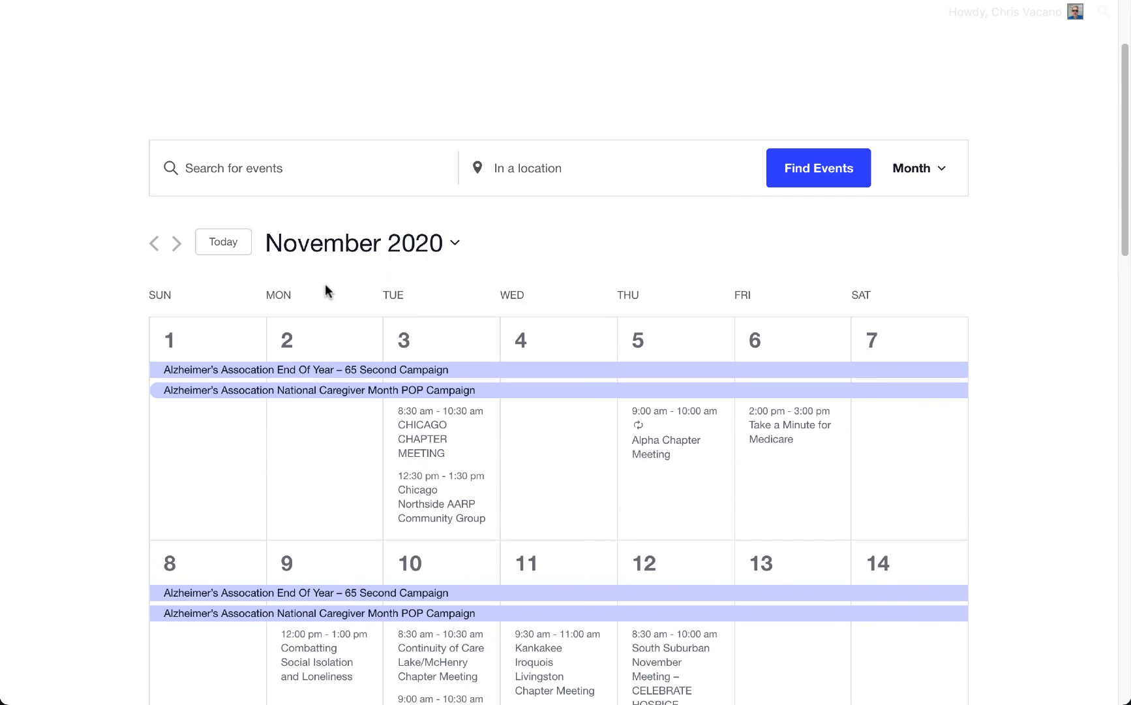
click(454, 246)
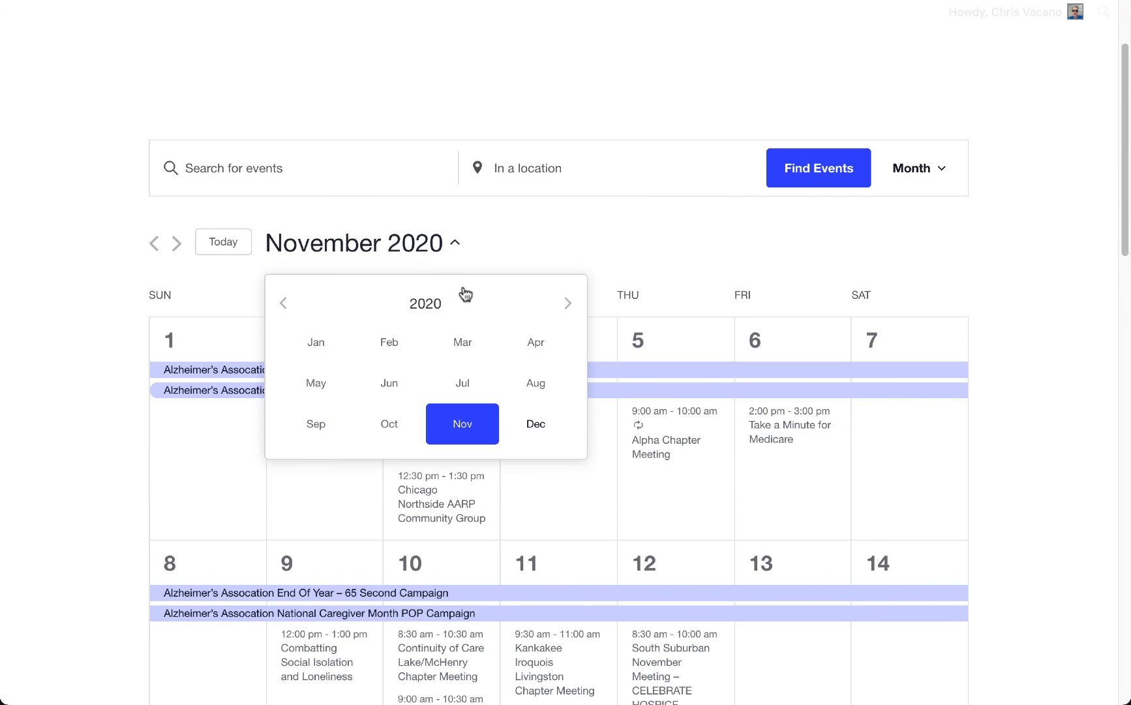
click(546, 437)
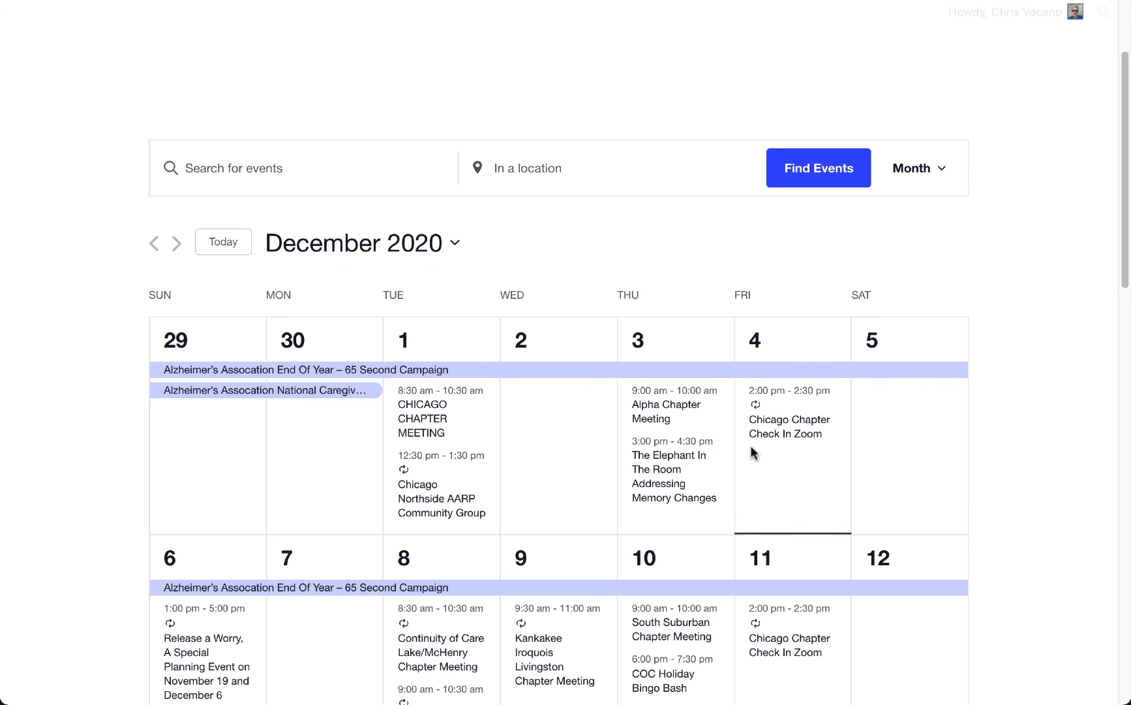
Step: Find Demo Event on December 16 in the calendar, open its page and look through its details
scroll(528, 481, down, 8)
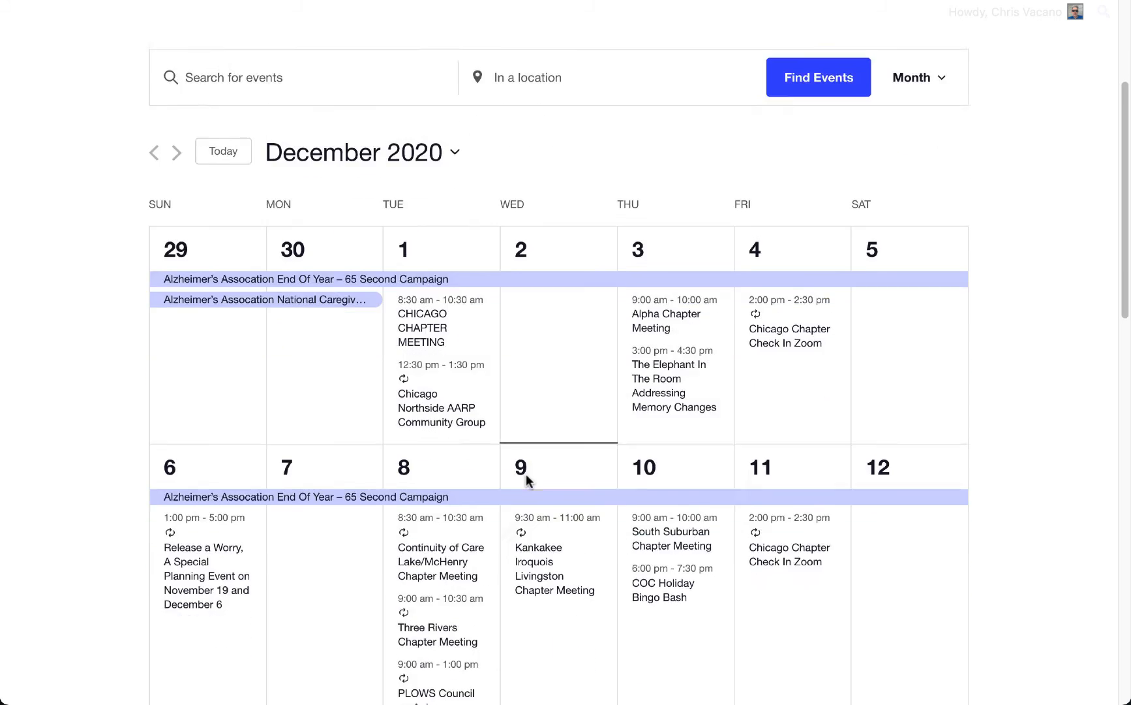
scroll(529, 481, down, 2)
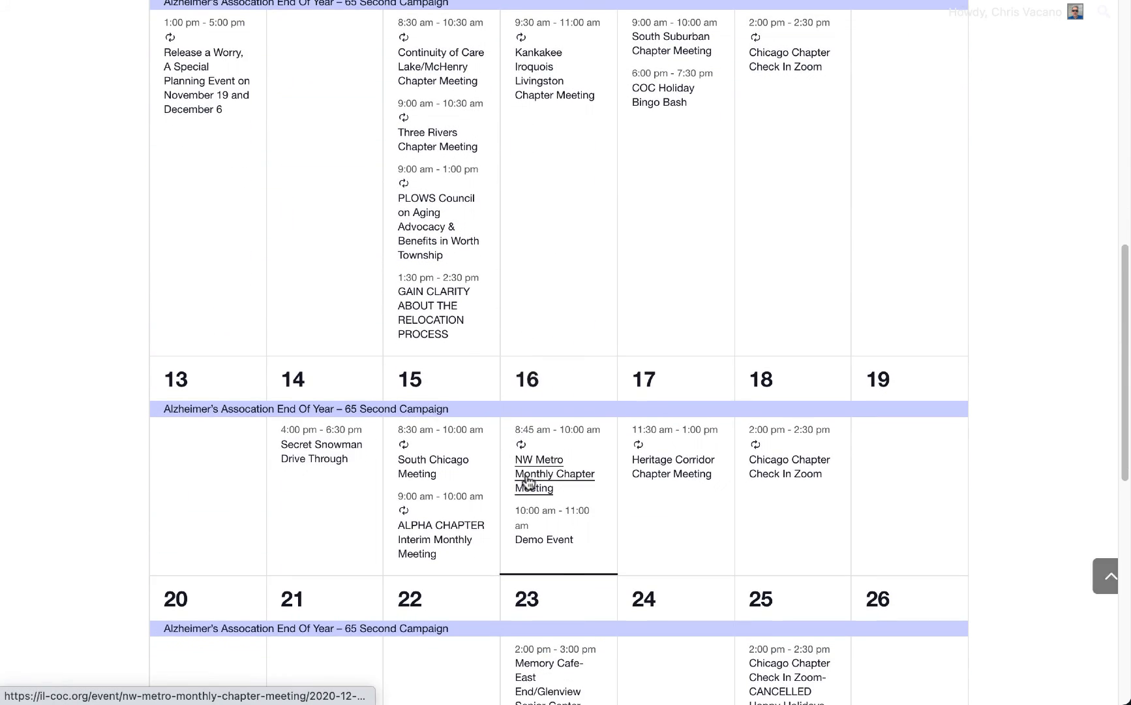
mouse_move(545, 532)
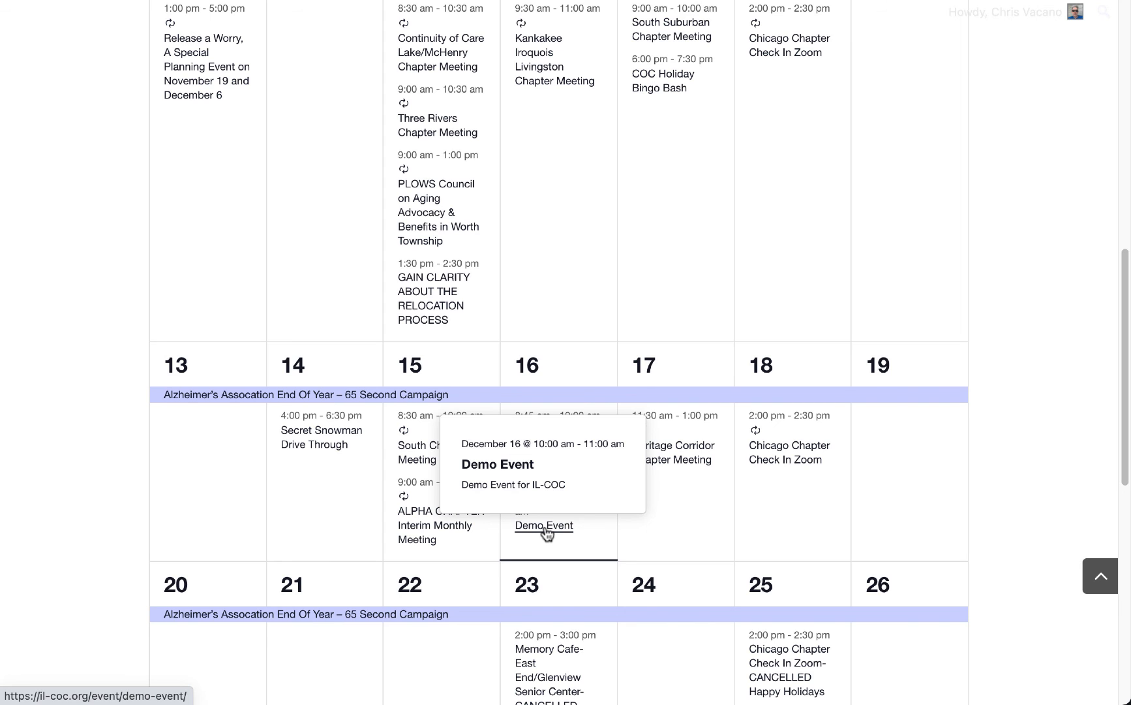
click(546, 526)
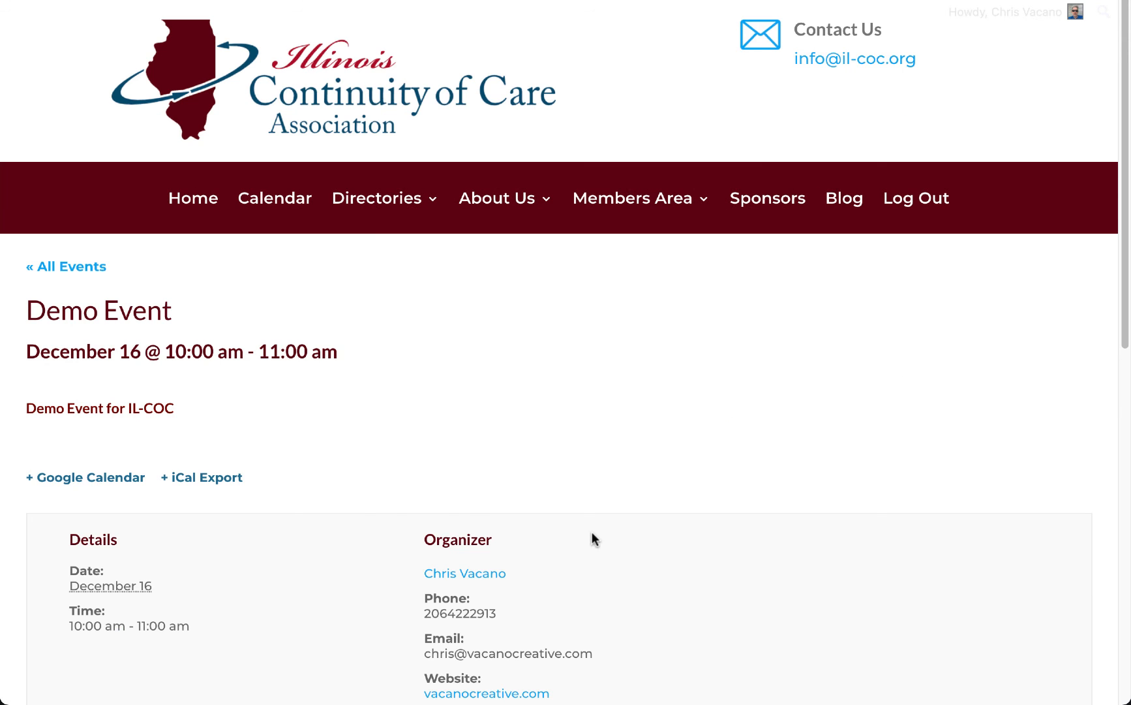
scroll(591, 533, down, 3)
scroll(591, 533, down, 5)
scroll(591, 533, up, 8)
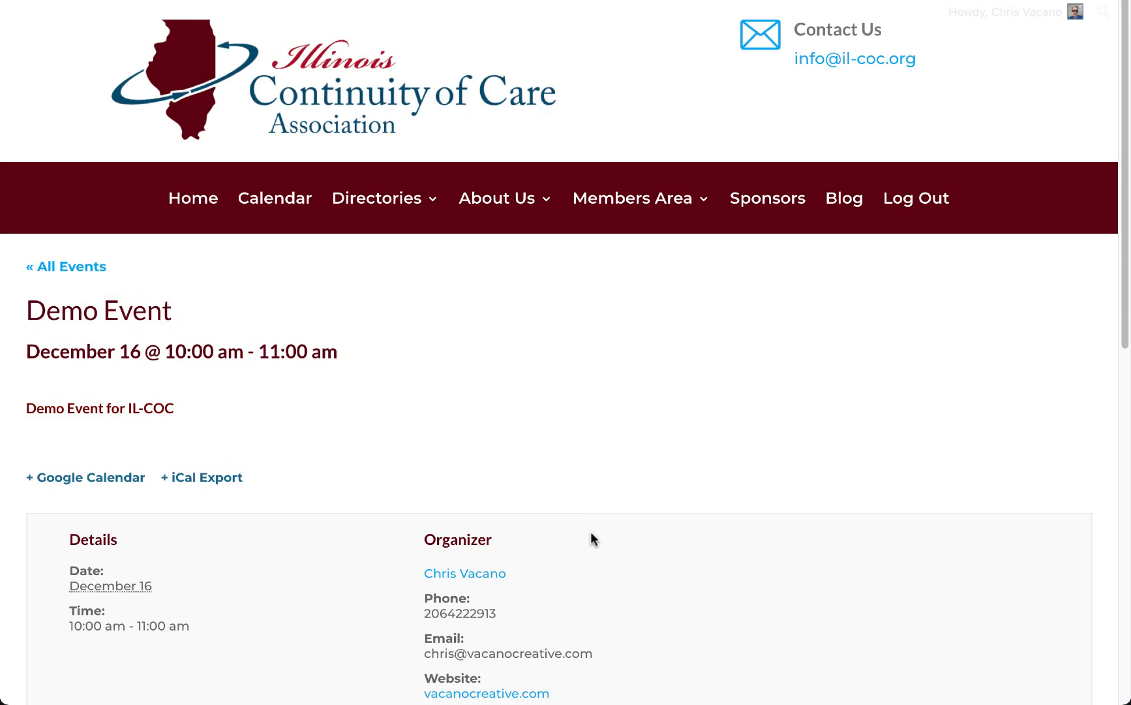